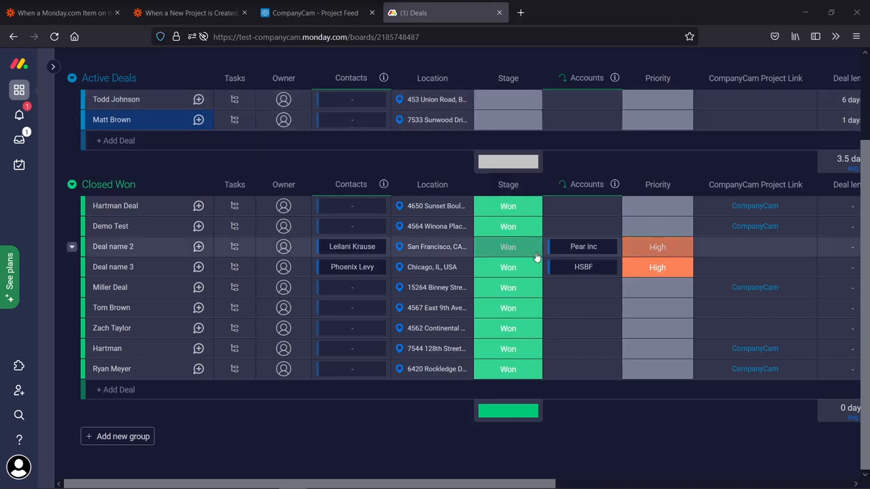
Set the second active deal's stage to Won and check CompanyCam's Project Feed for the matching project.
left_click(506, 122)
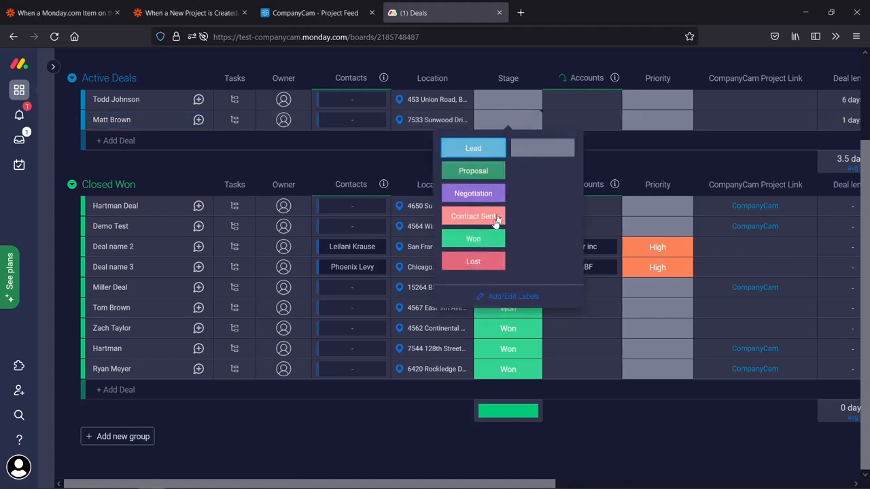
left_click(473, 240)
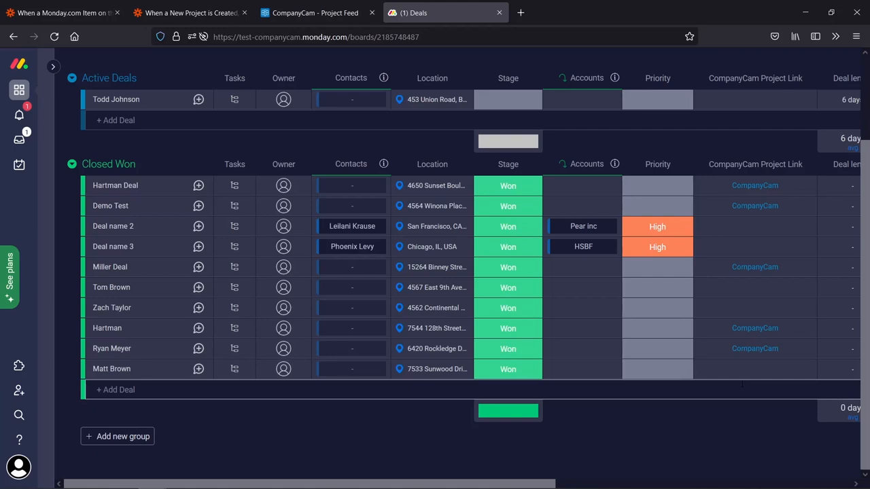
left_click(317, 15)
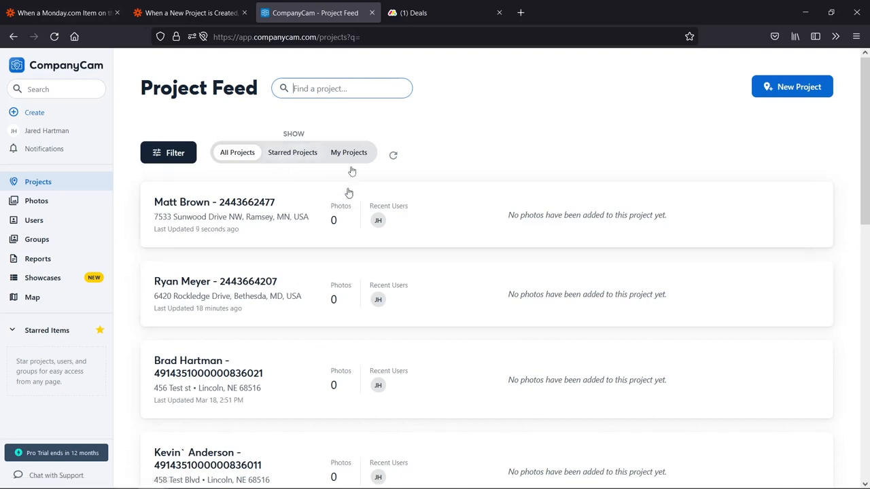
Return to the monday.com Deals board, reload it and check the CompanyCam Project Link column in the Closed Won group.
left_click(425, 17)
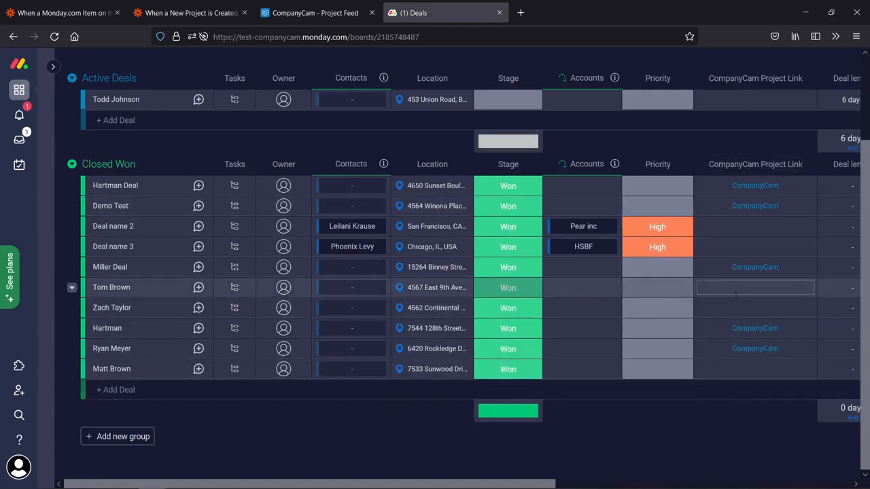
key("F5")
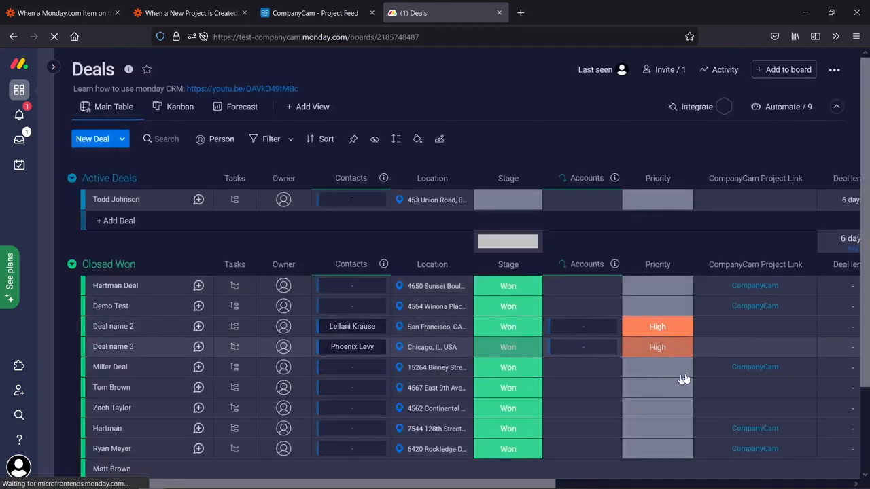
scroll(702, 377, "down", 3)
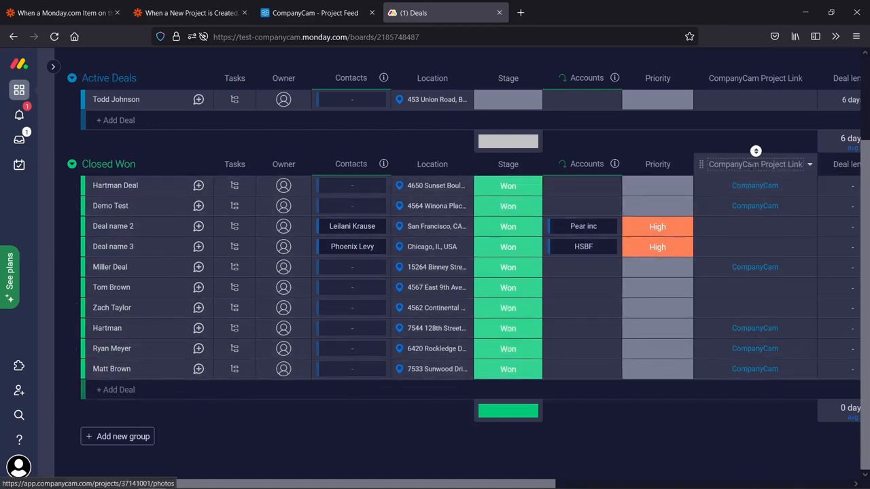
Browse the column types in the Deals board's Column Center, including Link, without adding one.
mouse_move(393, 478)
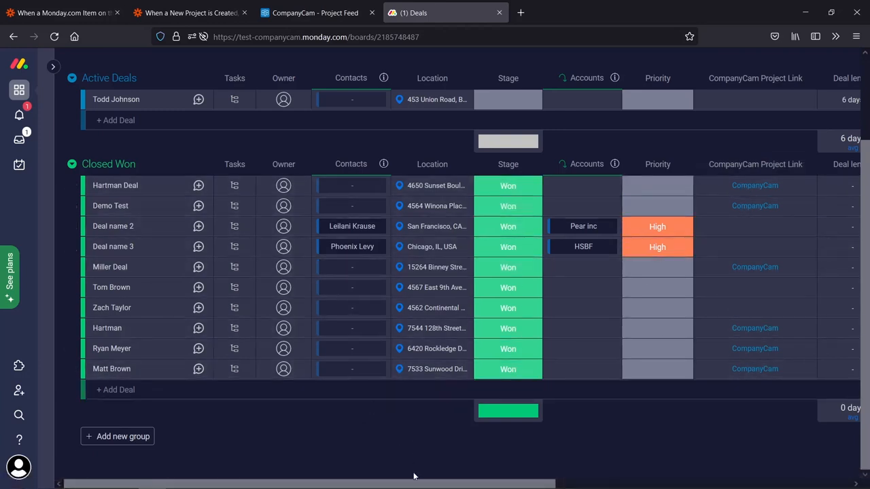
left_click_drag(415, 480, 771, 469)
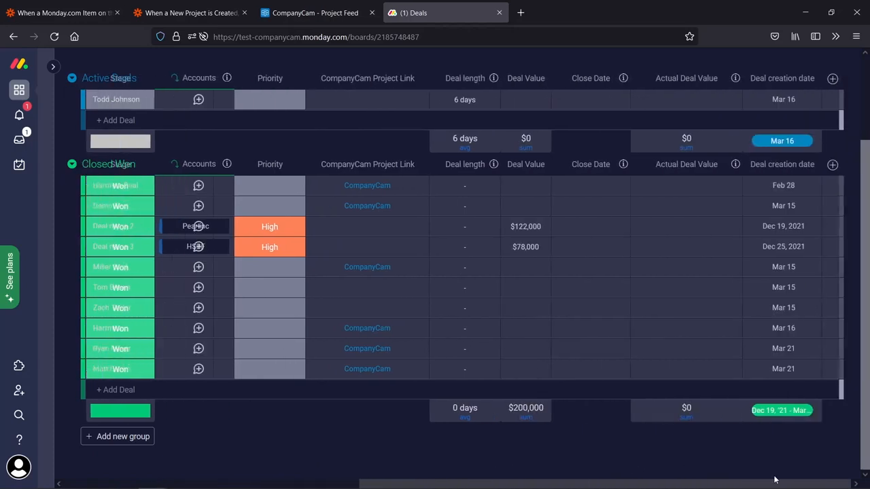
left_click(833, 165)
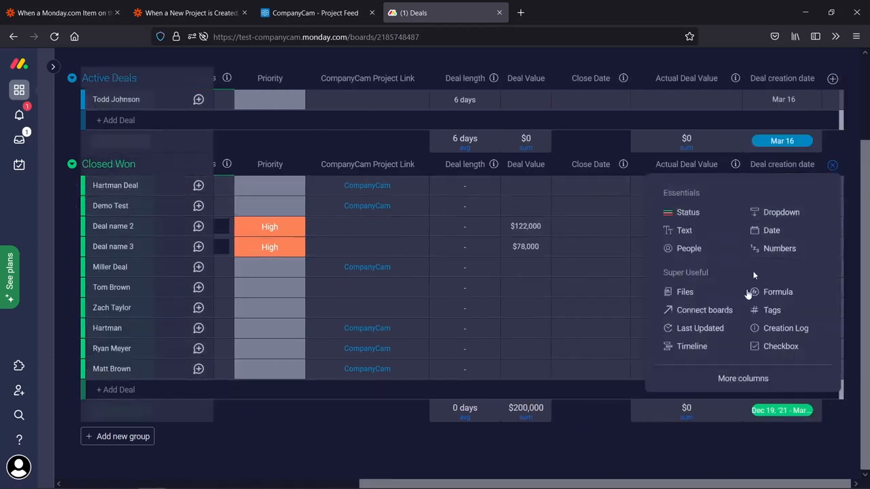
left_click(725, 379)
scroll(458, 397, "down", 3)
scroll(458, 397, "down", 3)
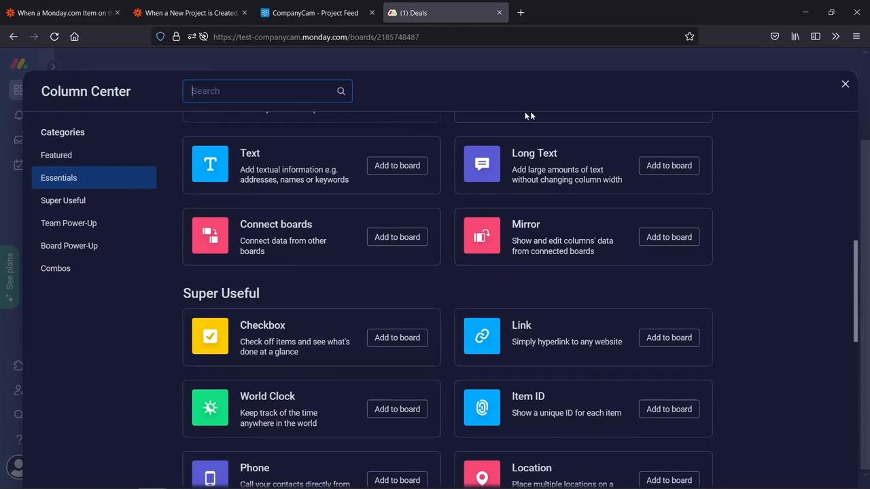
left_click(845, 84)
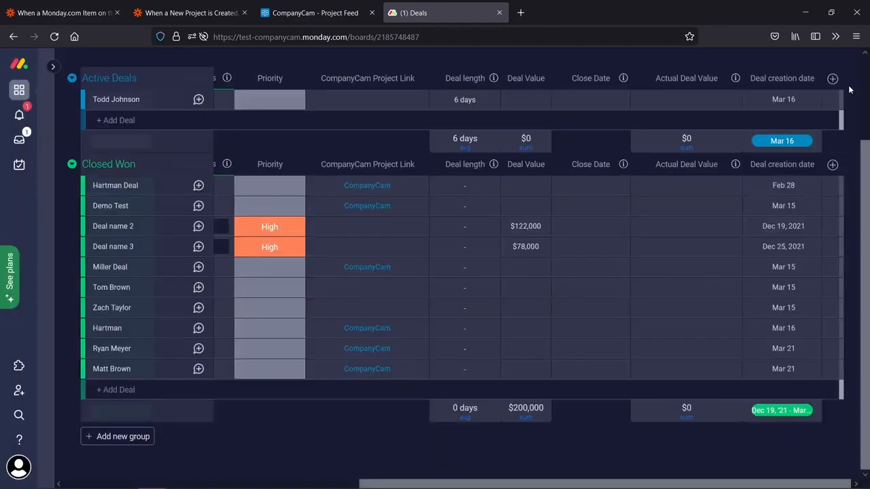
View the options available for the CompanyCam Project Link column in the Closed Won group, leaving them unchanged.
left_click_drag(421, 166, 421, 172)
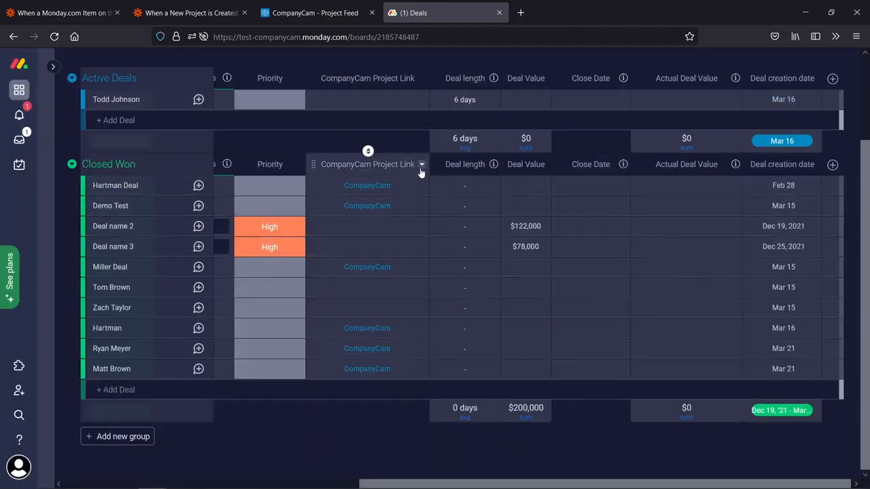
left_click(422, 166)
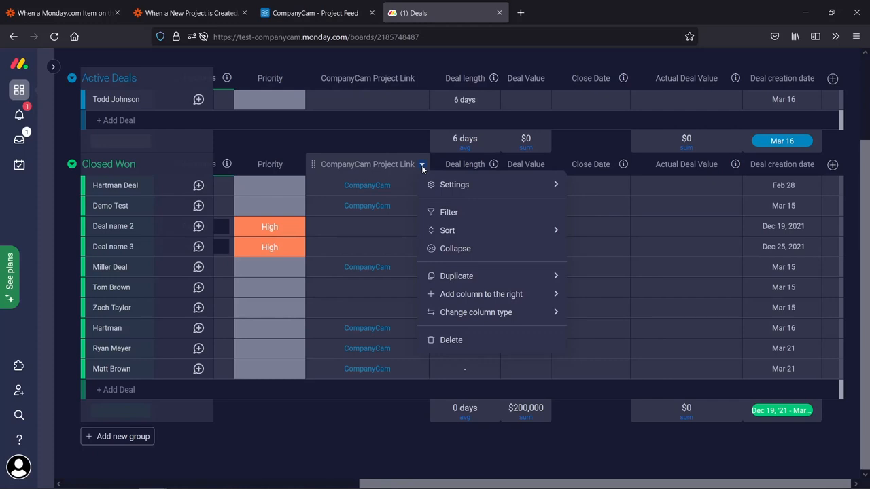
left_click(381, 148)
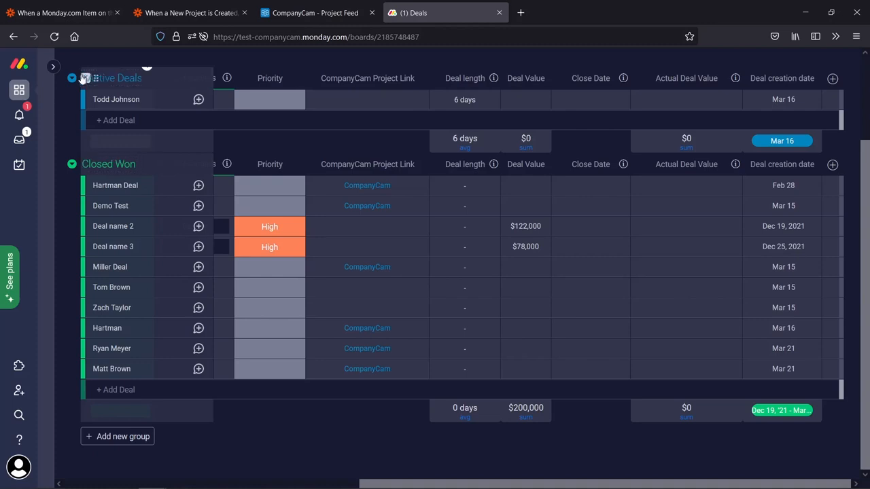
Switch to the Zapier zap for won Monday.com deals and review the app and event choices of its trigger.
left_click(60, 12)
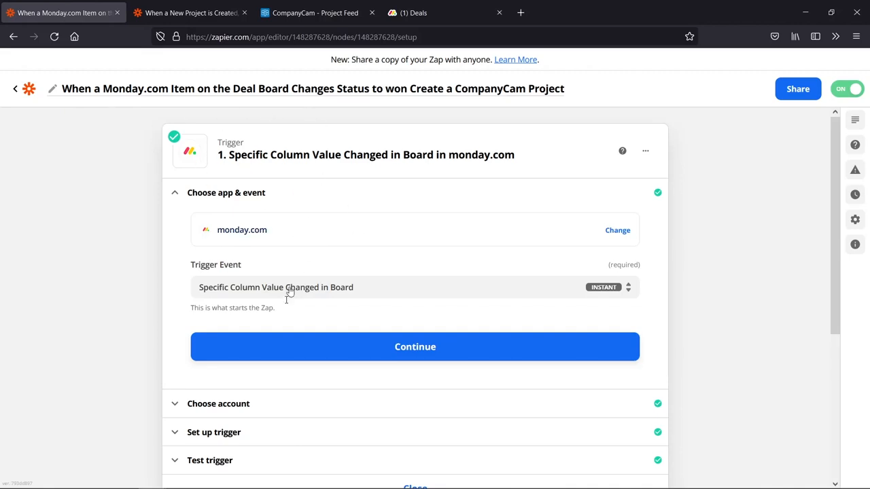
left_click(286, 235)
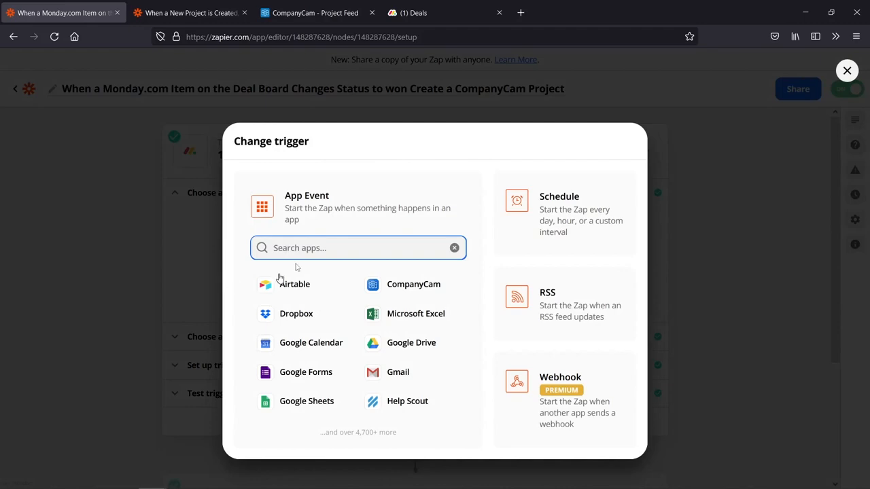
left_click(103, 279)
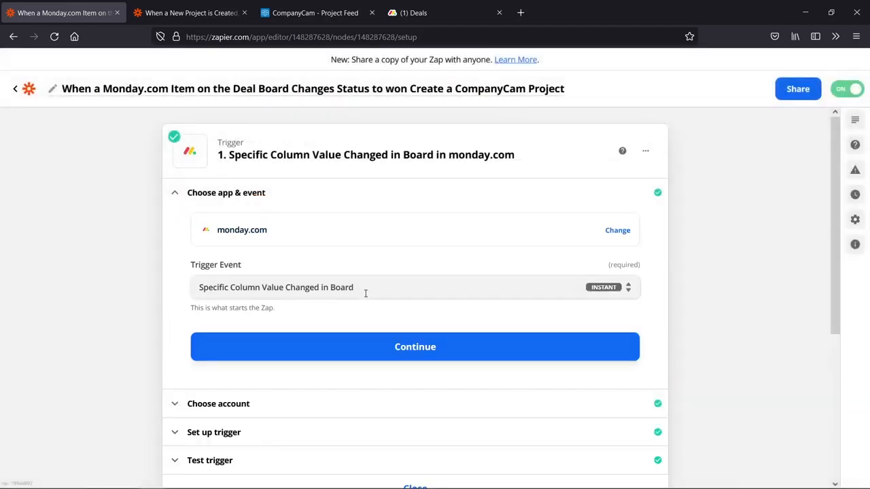
left_click(327, 291)
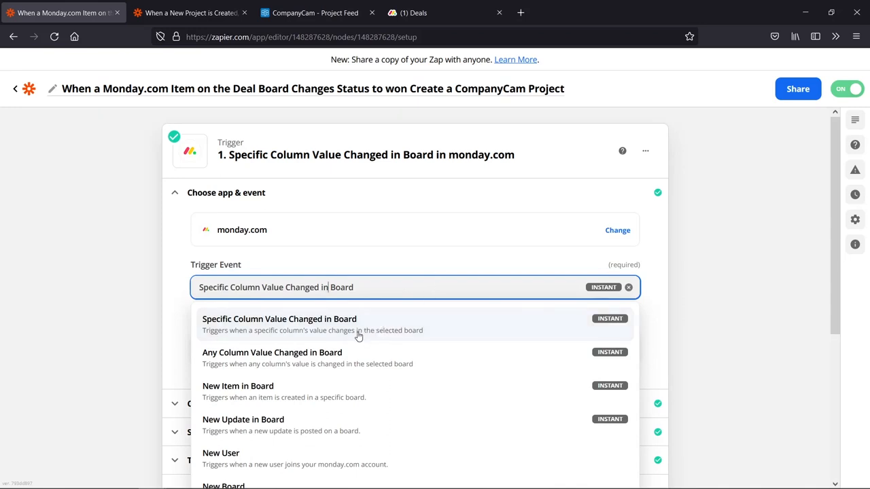
left_click(750, 283)
Review the trigger's connected monday.com account and the available Board ID and Column ID choices in its setup.
scroll(750, 282, "down", 3)
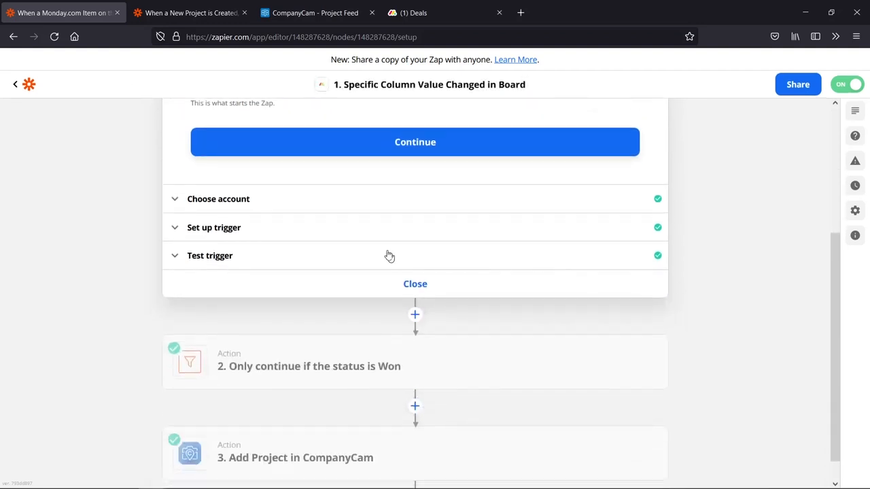
left_click(226, 199)
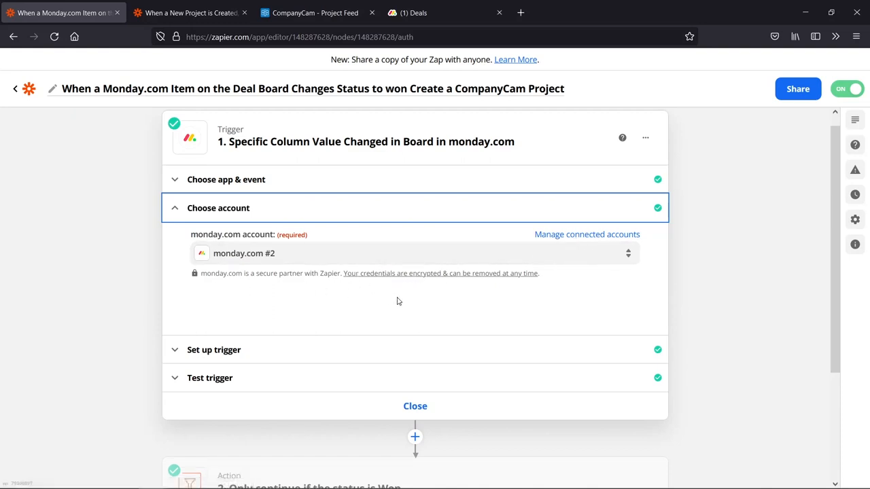
scroll(399, 301, "down", 2)
left_click(302, 285)
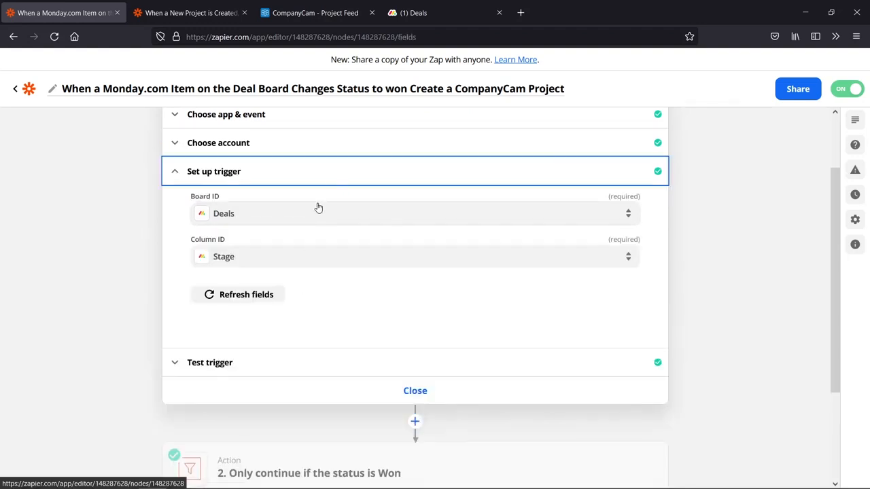
left_click(261, 223)
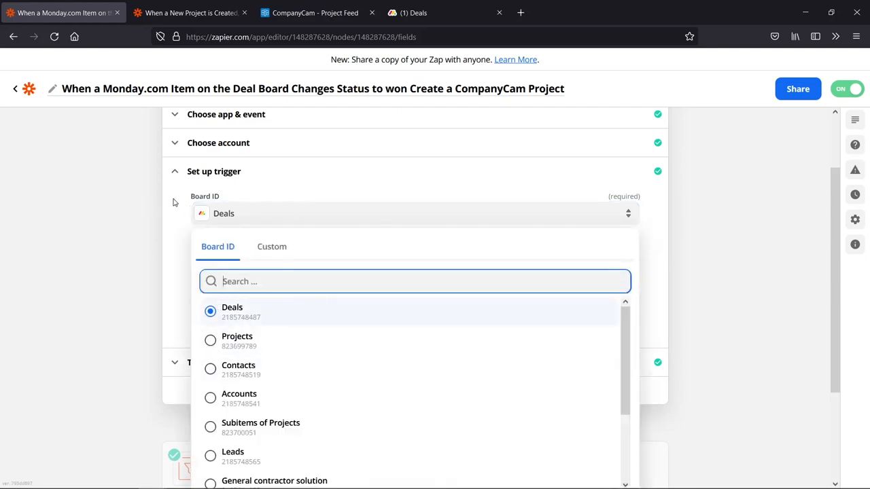
left_click(175, 235)
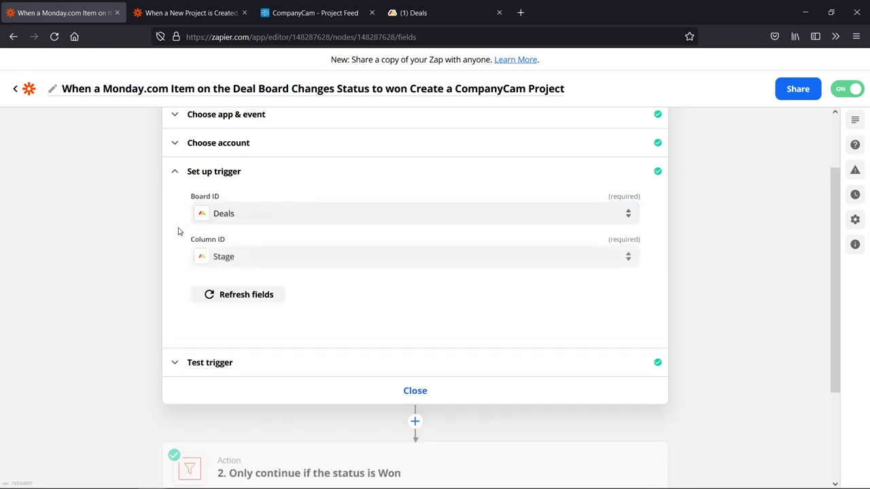
left_click(254, 263)
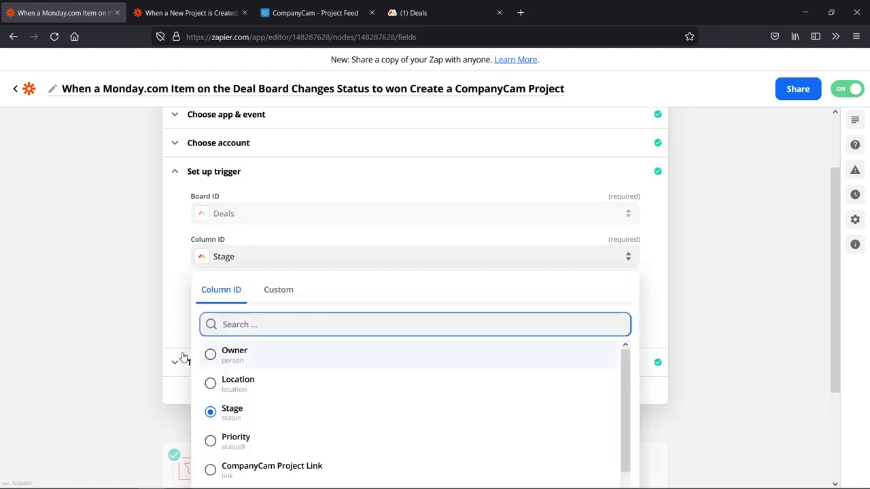
left_click(162, 287)
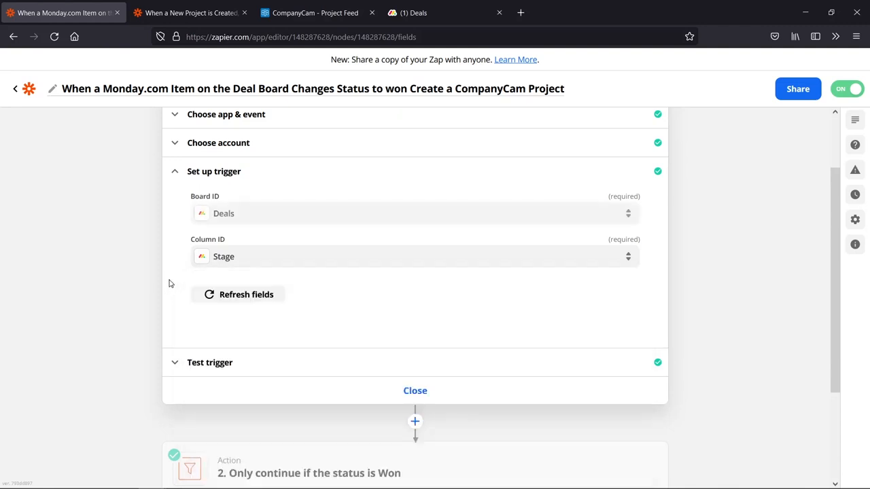
Examine the trigger's test data, reading through the item, group, location and status fields of the sample event.
scroll(306, 316, "down", 2)
left_click(317, 289)
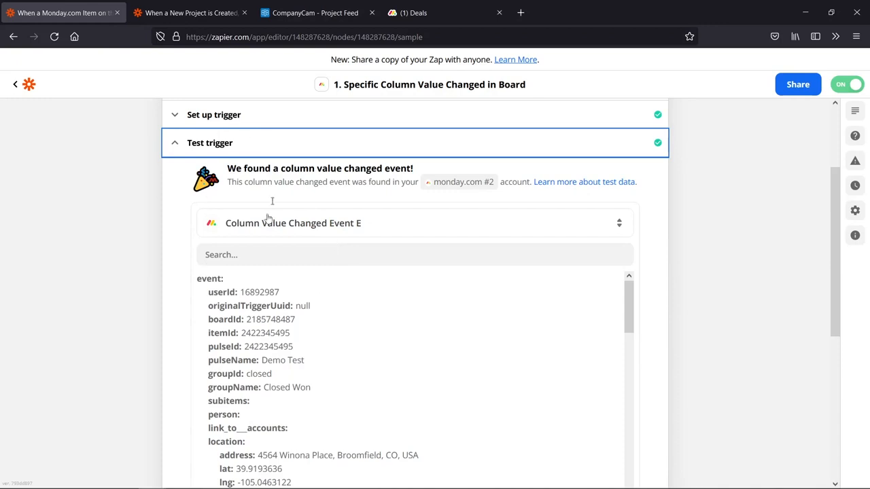
scroll(363, 318, "down", 8)
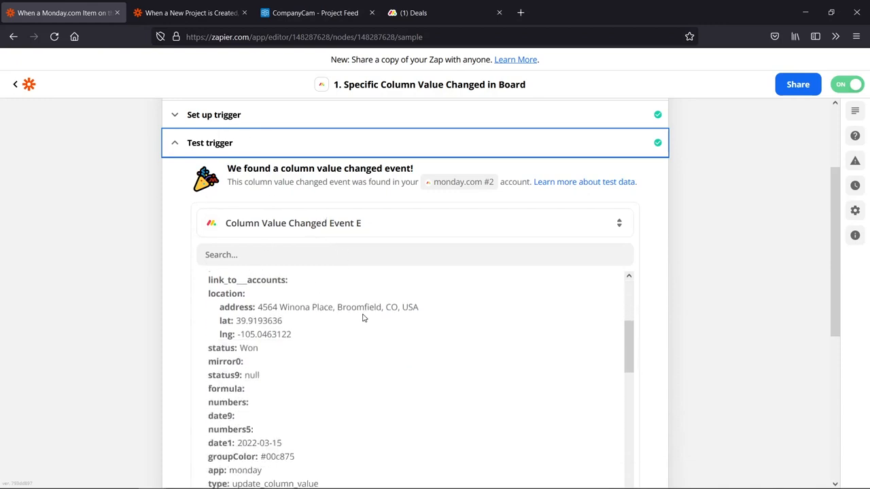
scroll(363, 318, "down", 8)
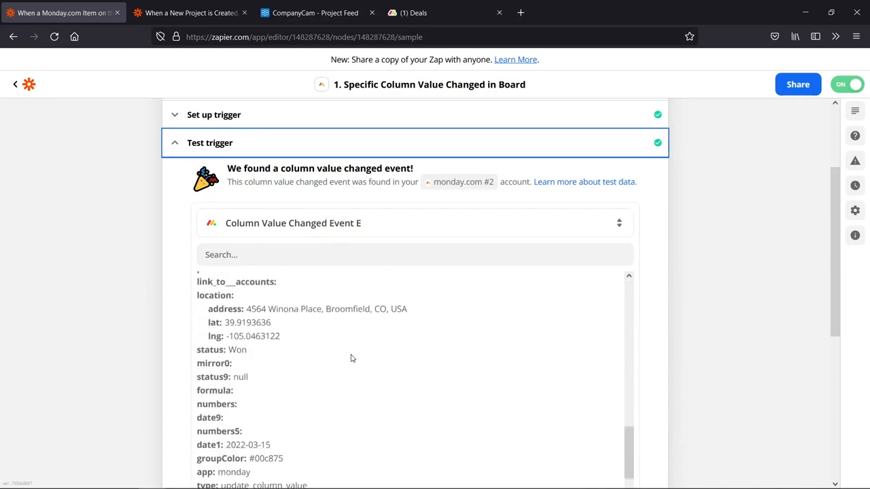
scroll(359, 428, "down", 9)
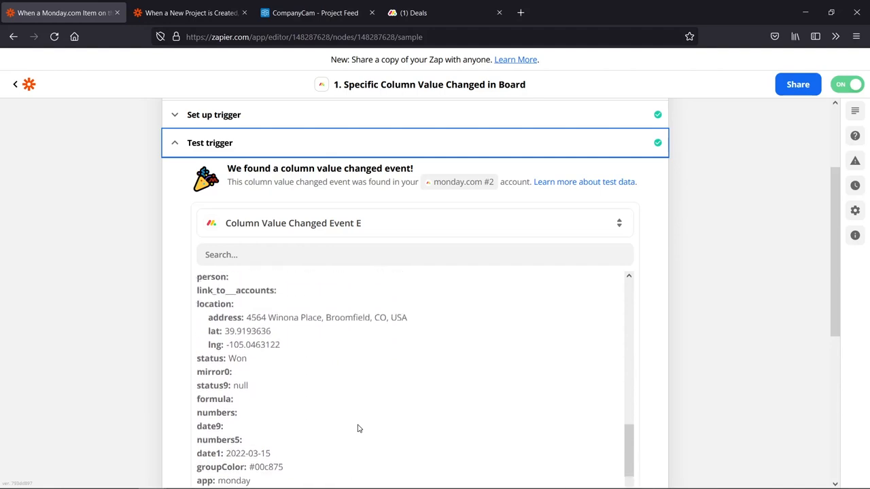
scroll(359, 428, "up", 1)
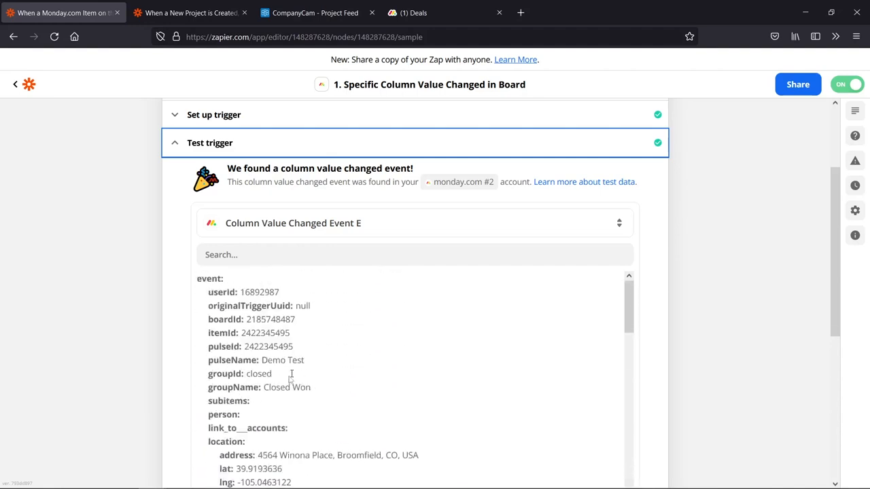
scroll(304, 374, "down", 6)
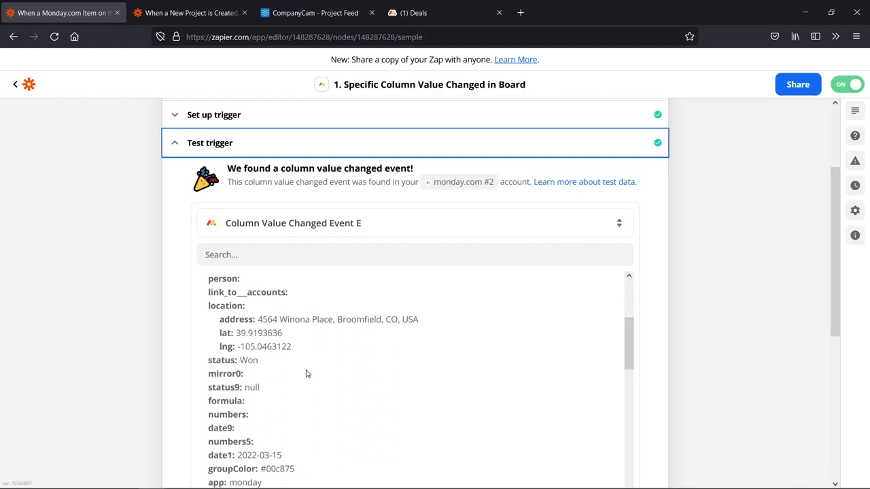
scroll(306, 374, "down", 4)
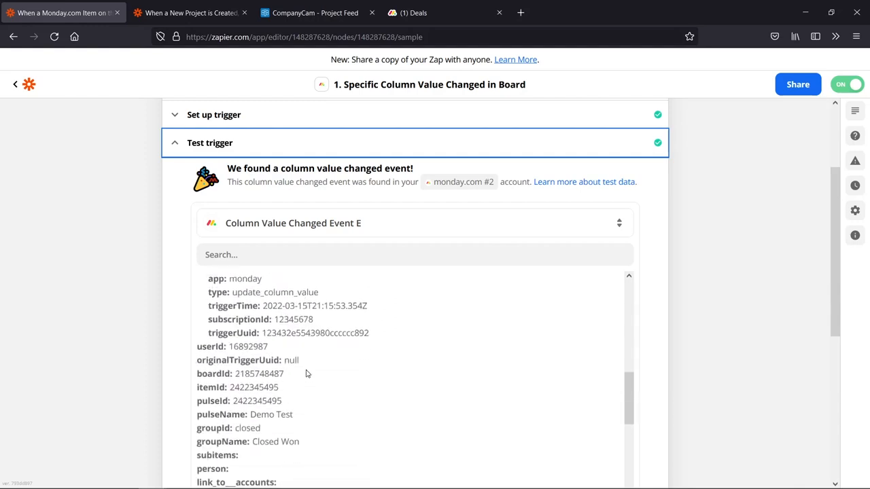
scroll(495, 364, "down", 7)
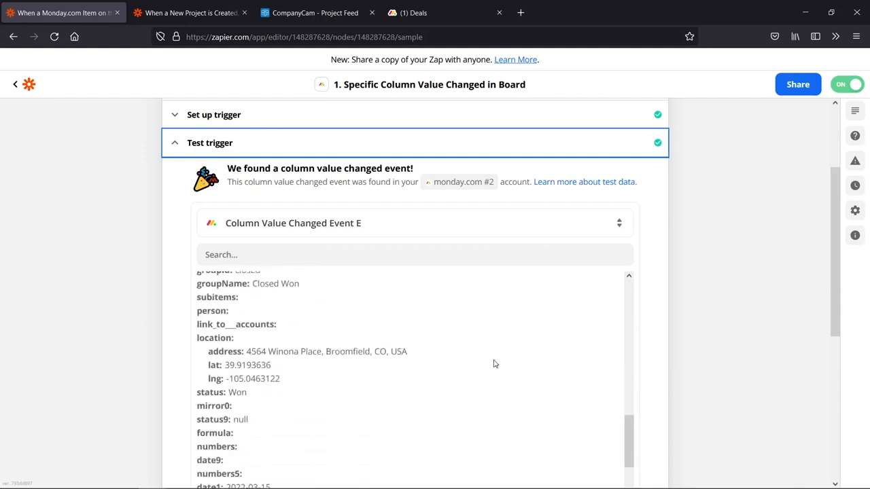
Open the zap's second step, the filter "Only continue if the status is Won".
scroll(766, 288, "down", 3)
scroll(765, 288, "down", 3)
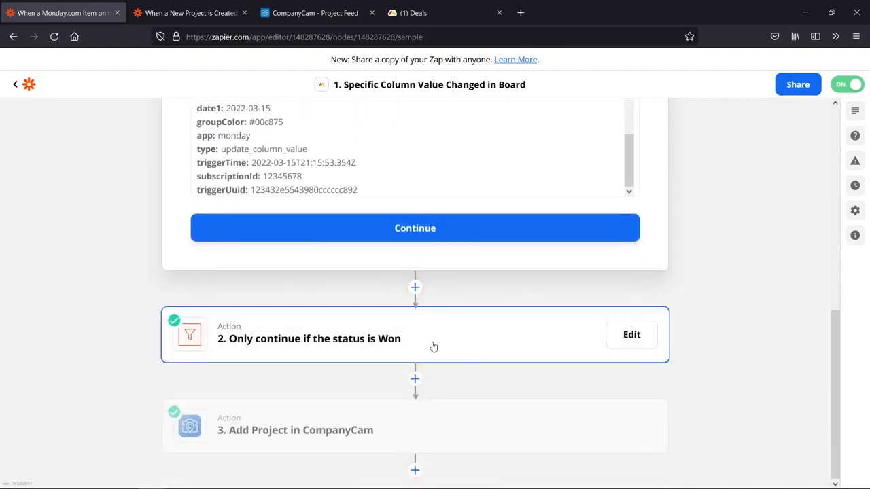
left_click(433, 347)
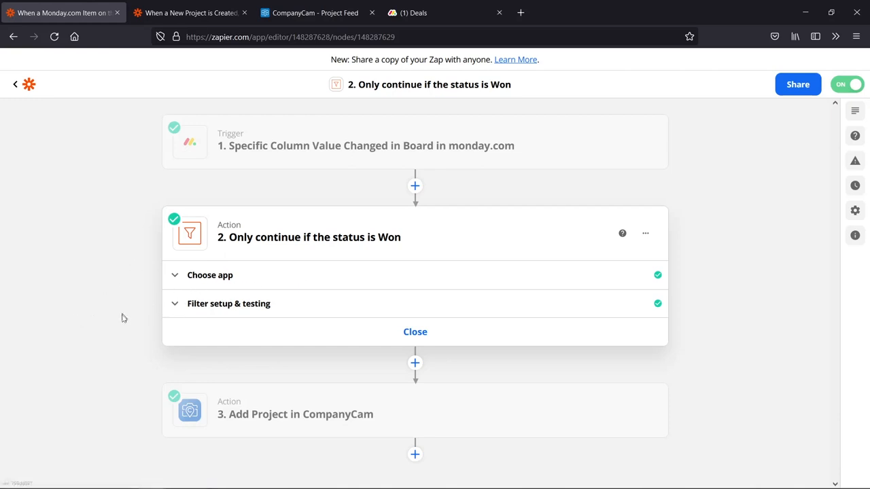
Review which app the zap's filter step "Only continue if the status is Won" uses.
left_click(233, 283)
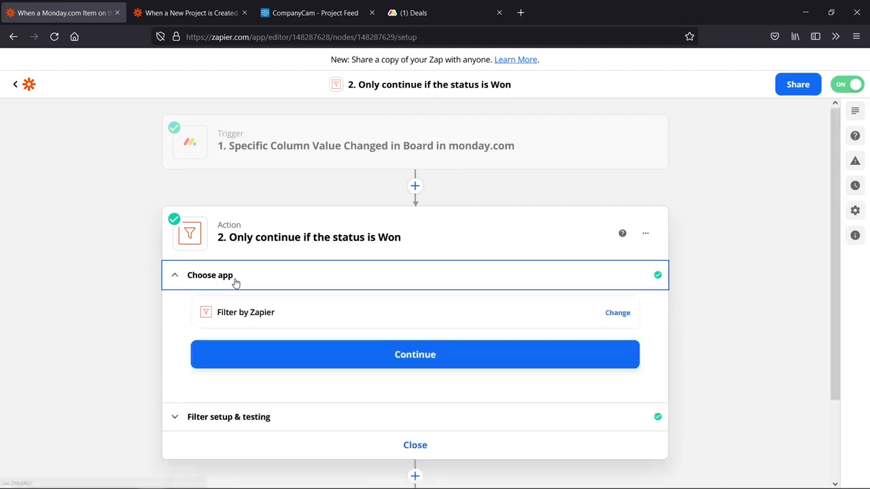
left_click(268, 322)
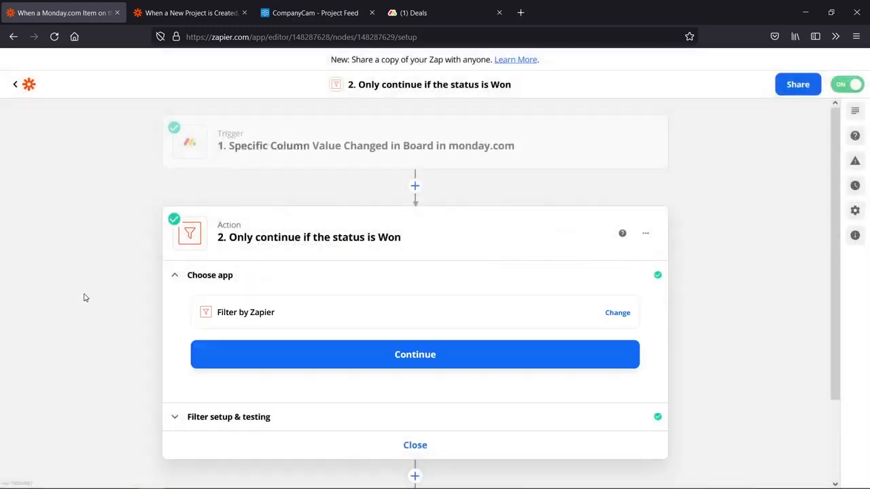
scroll(86, 301, "down", 1)
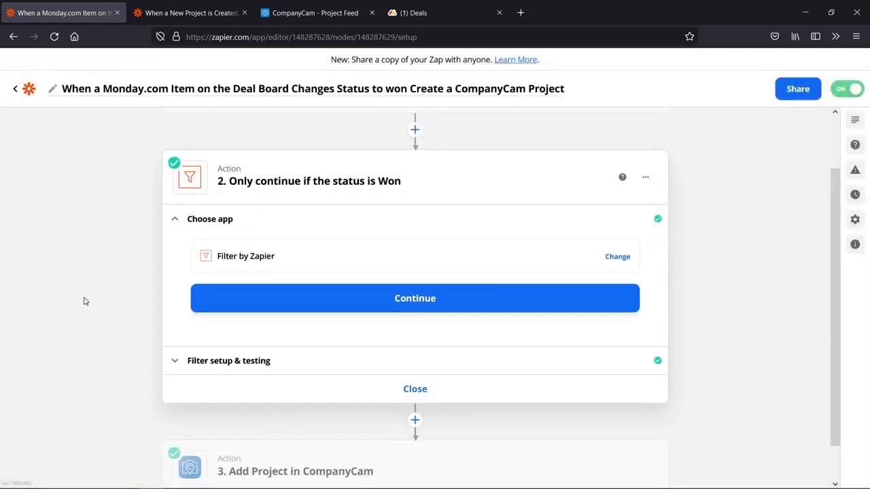
scroll(86, 301, "down", 1)
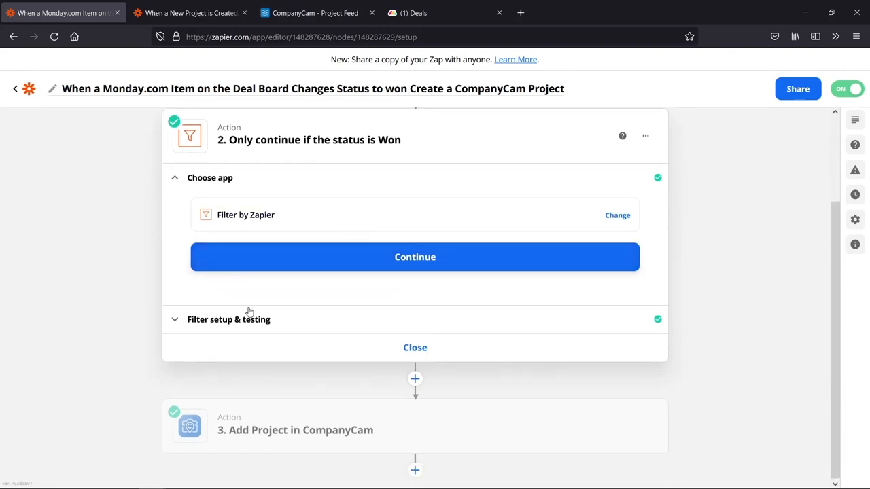
Review the filter's condition and search the trigger data for "stat" to see the available status fields.
left_click(211, 327)
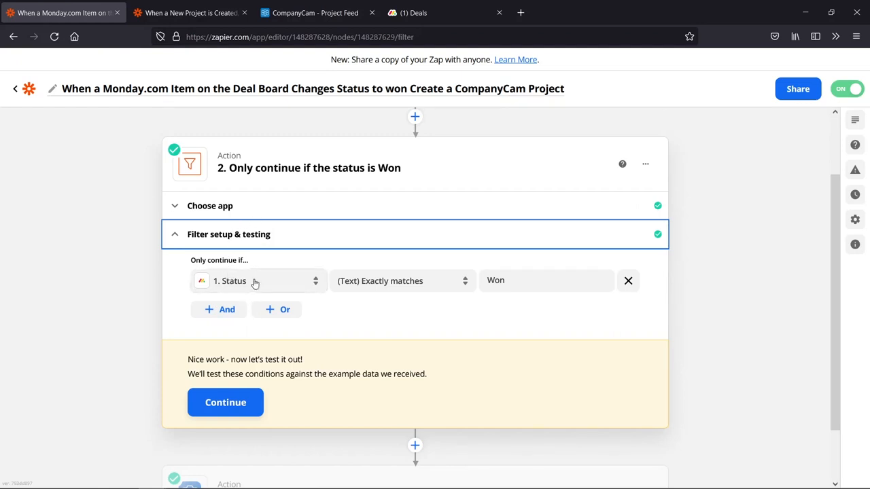
left_click(257, 287)
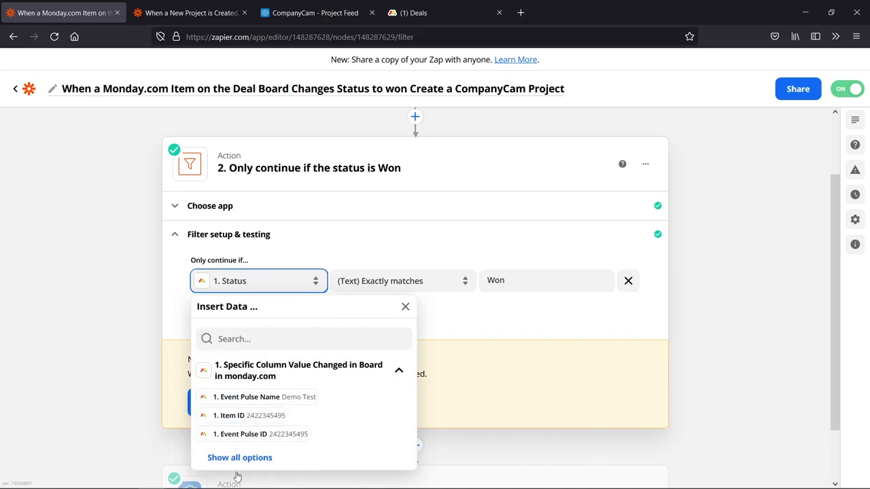
left_click(241, 338)
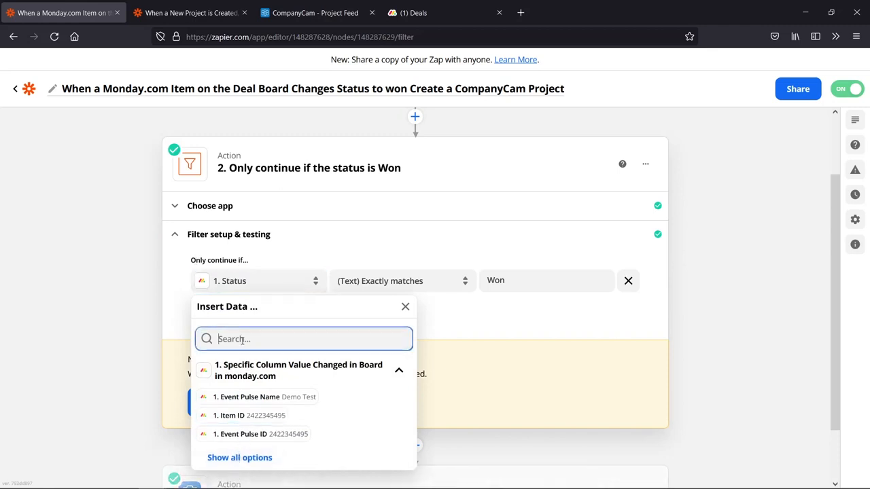
type("stat")
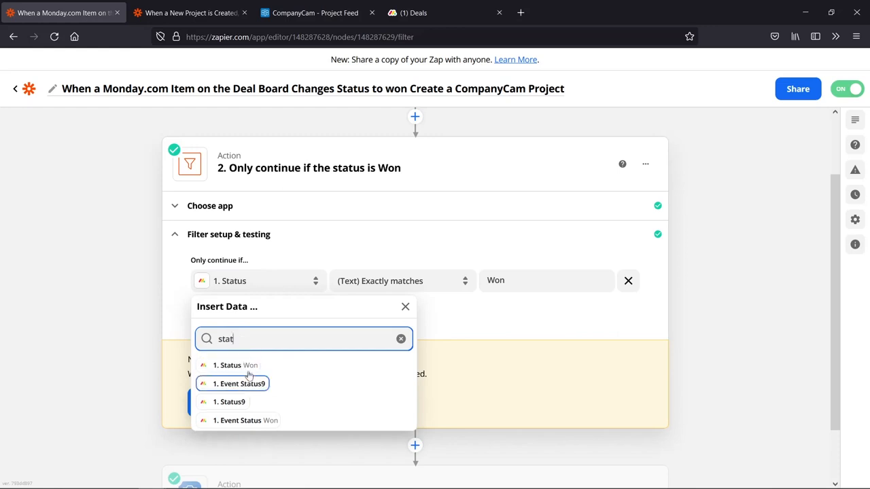
left_click(326, 247)
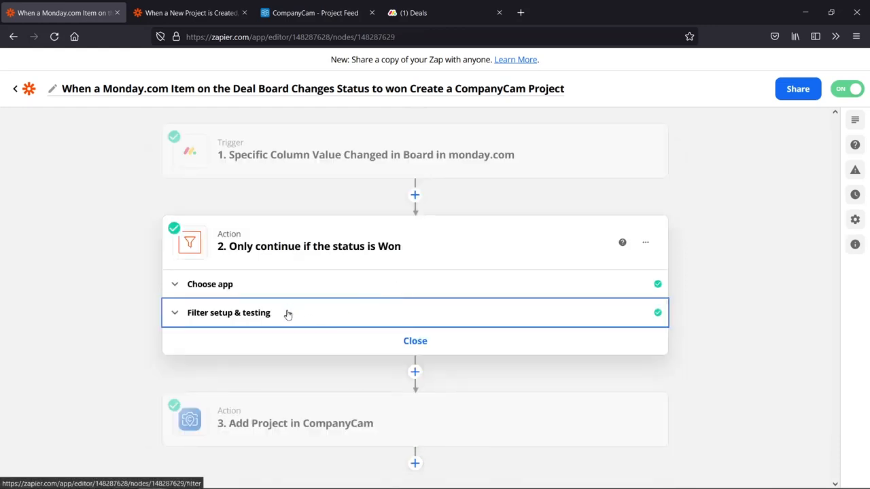
Reopen the filter setup and test its condition, Status exactly matches Won, against the example data.
left_click(288, 313)
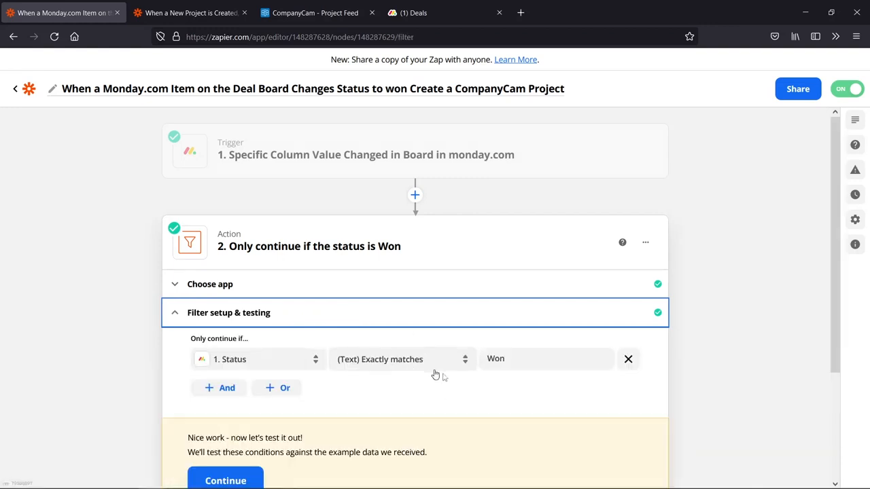
scroll(492, 396, "down", 3)
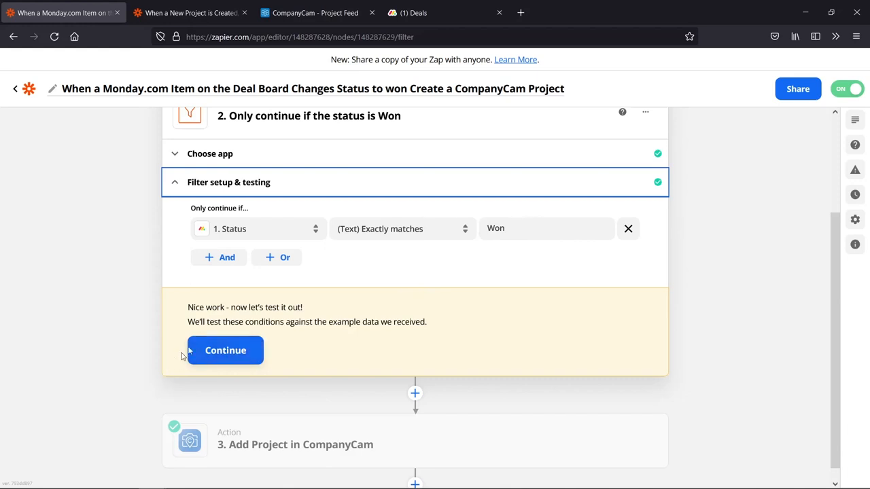
left_click(211, 357)
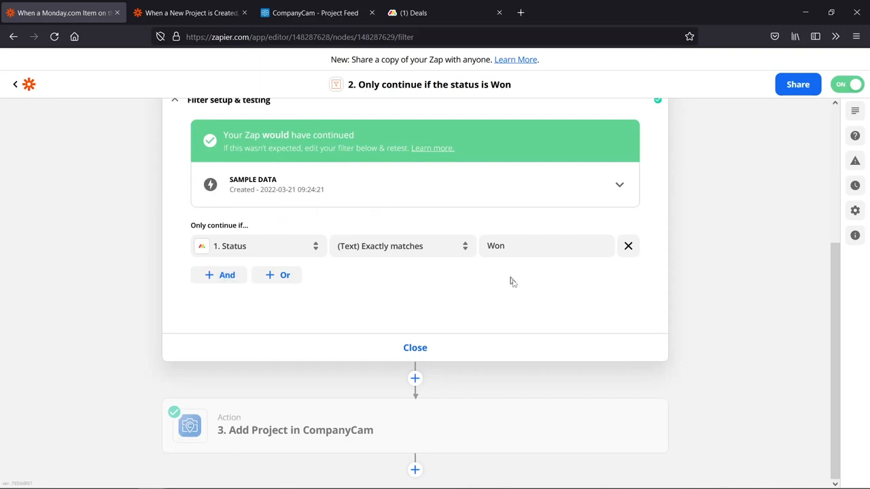
Open the zap's third step, Add Project in CompanyCam, and review its app, action event and connected account.
left_click(409, 437)
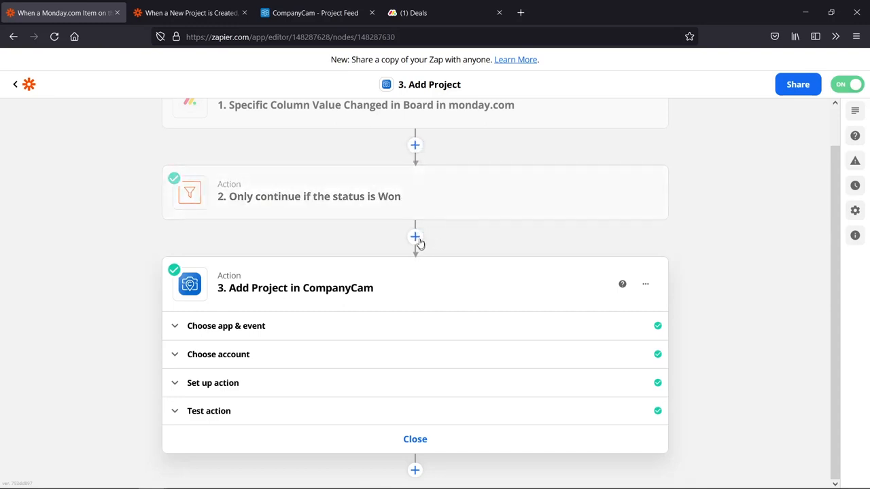
left_click(340, 329)
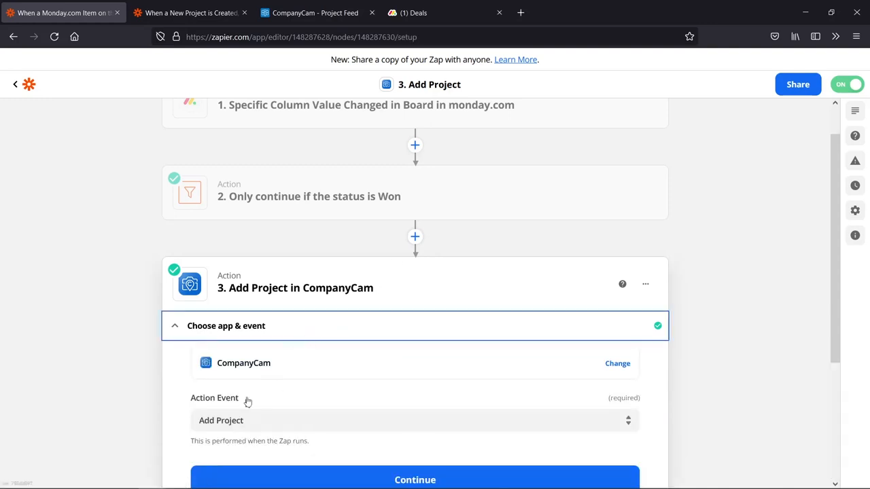
scroll(331, 376, "down", 1)
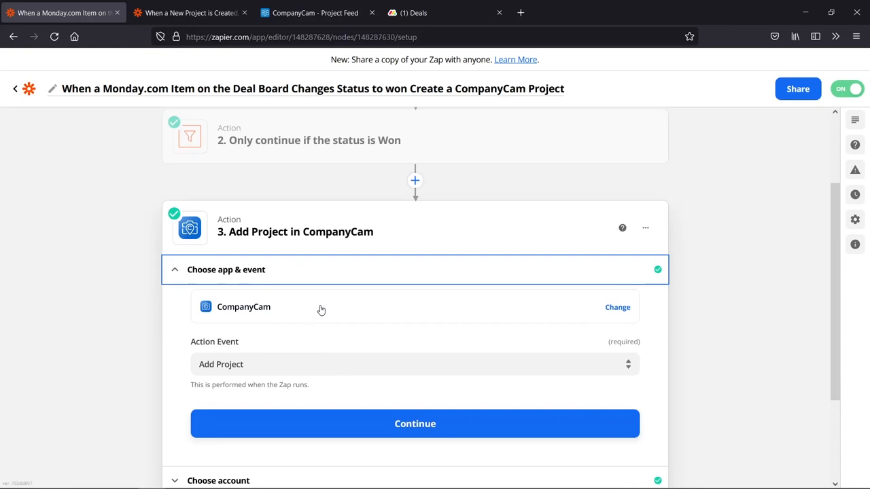
scroll(266, 374, "down", 3)
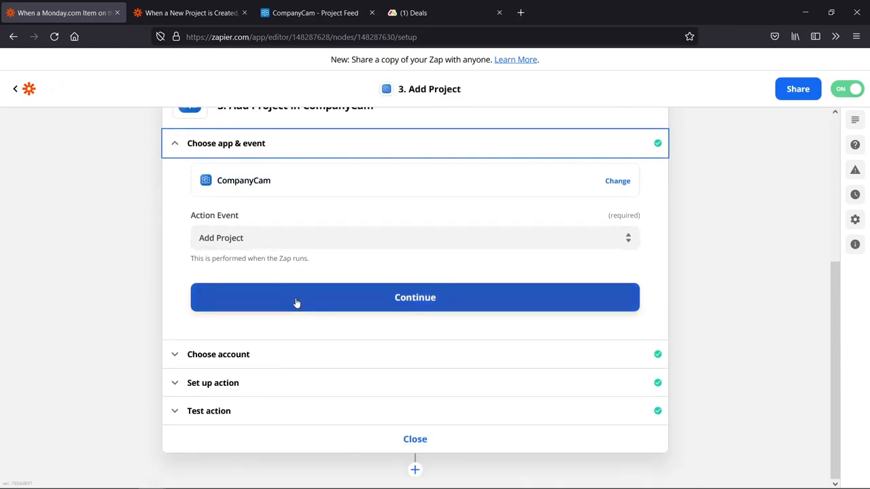
left_click(263, 363)
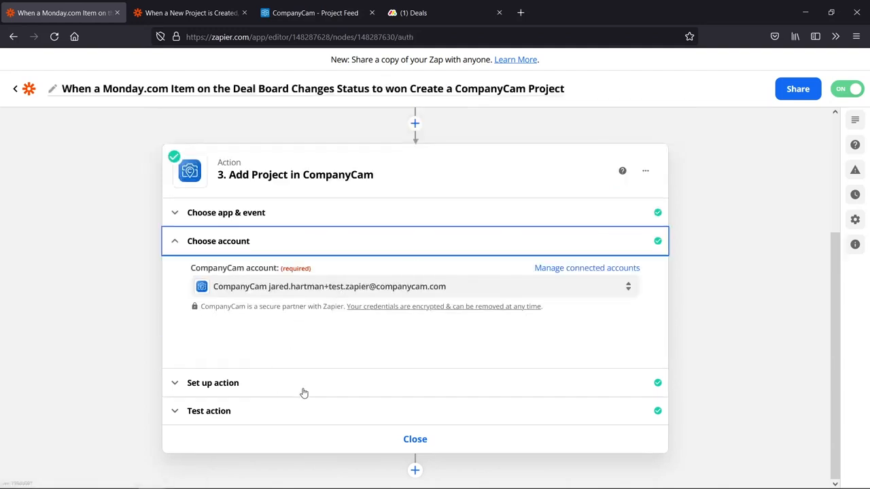
Review the Add Project field mappings and the monday.com trigger data available for the project's Name.
left_click(299, 392)
left_click(374, 386)
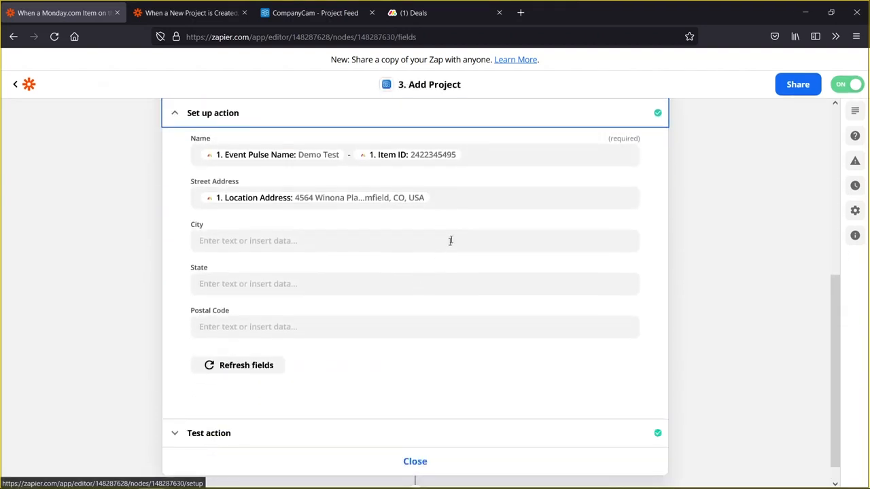
left_click(486, 156)
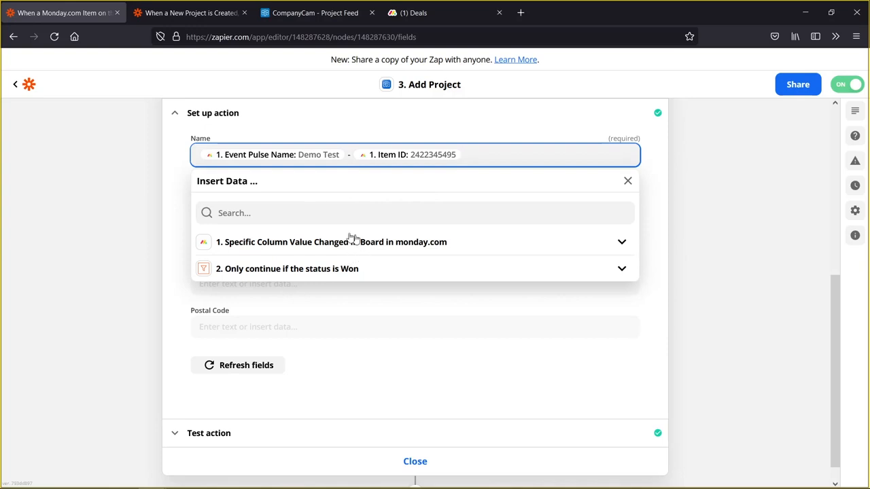
left_click(274, 244)
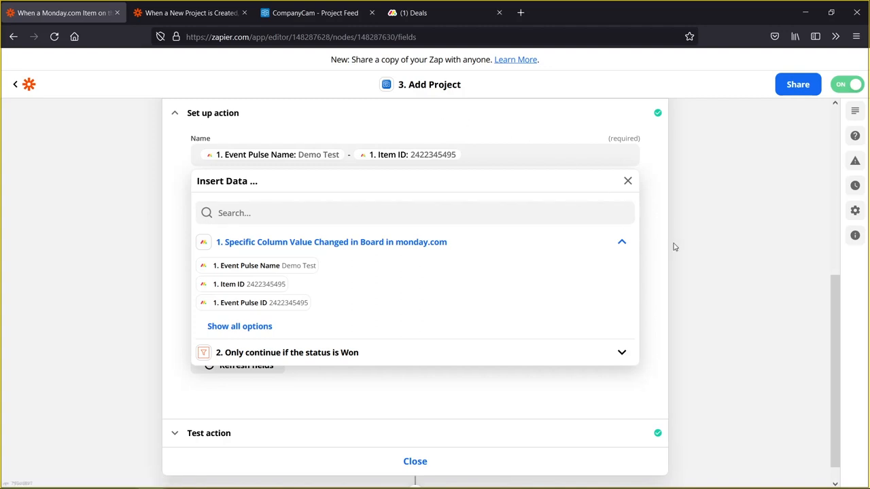
left_click(718, 270)
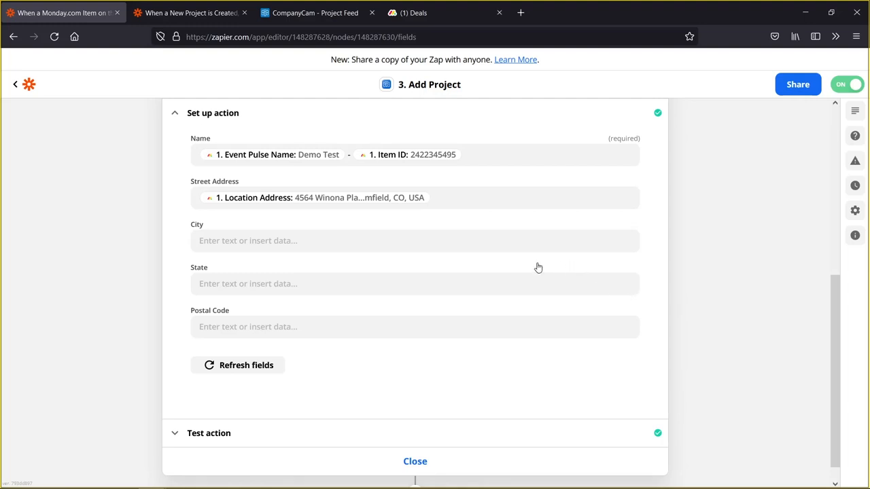
scroll(571, 274, "down", 1)
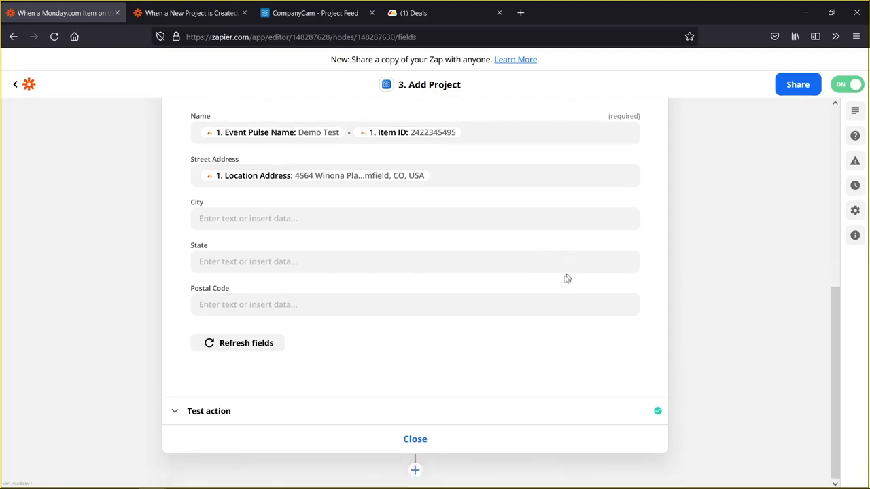
Review the Add Project action's test data, and check the created projects in CompanyCam's Project Feed.
left_click(284, 422)
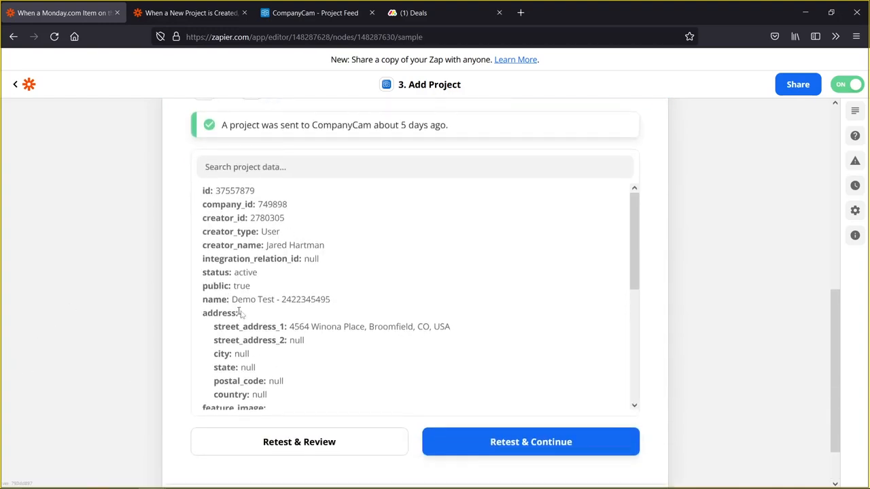
scroll(231, 311, "up", 3)
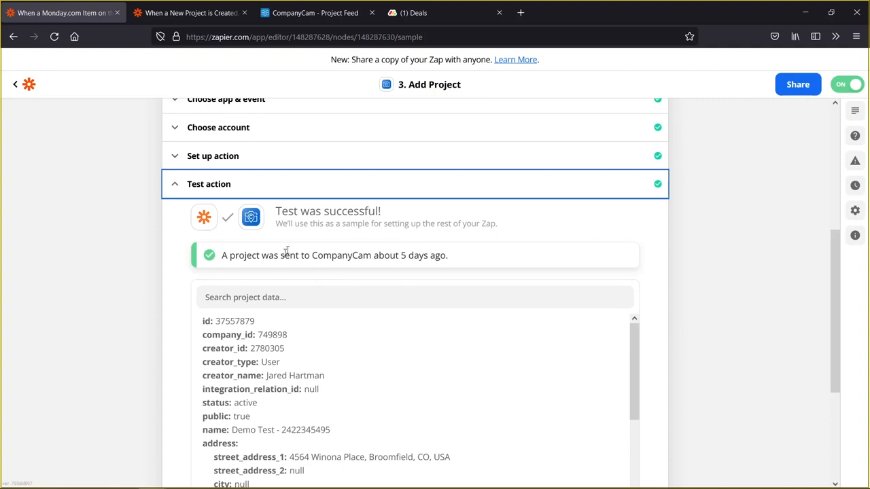
left_click(333, 14)
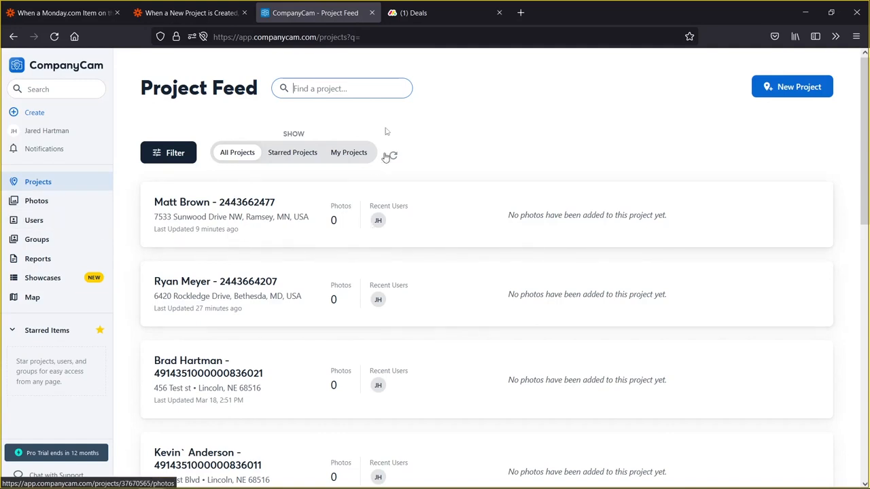
Switch to the Zapier zap that adds CompanyCam project links to Monday.com deals and review its trigger's app, event and account.
left_click(171, 14)
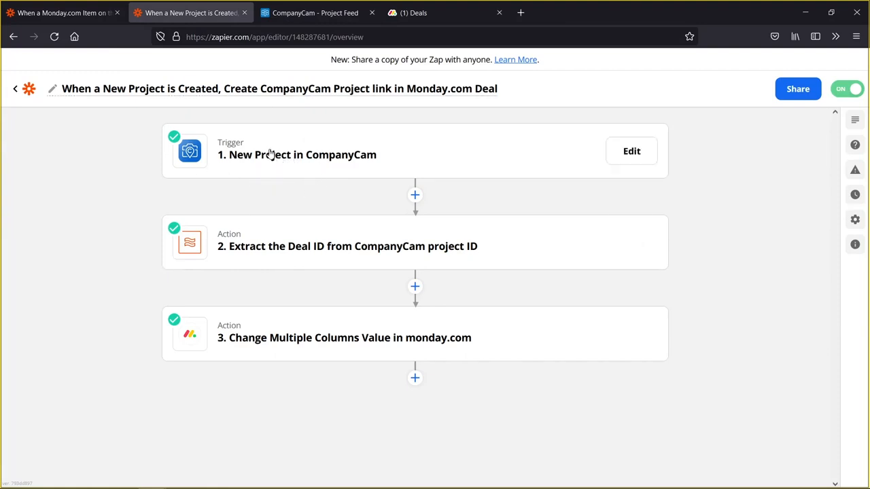
left_click(427, 163)
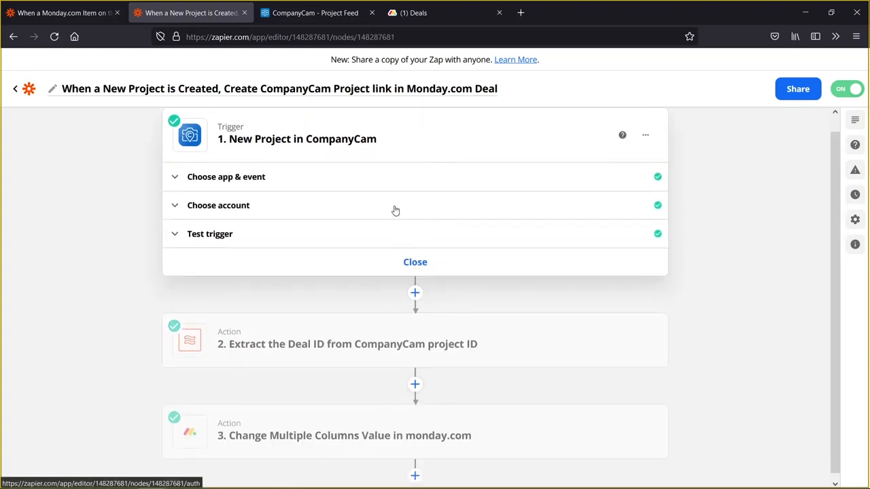
left_click(392, 191)
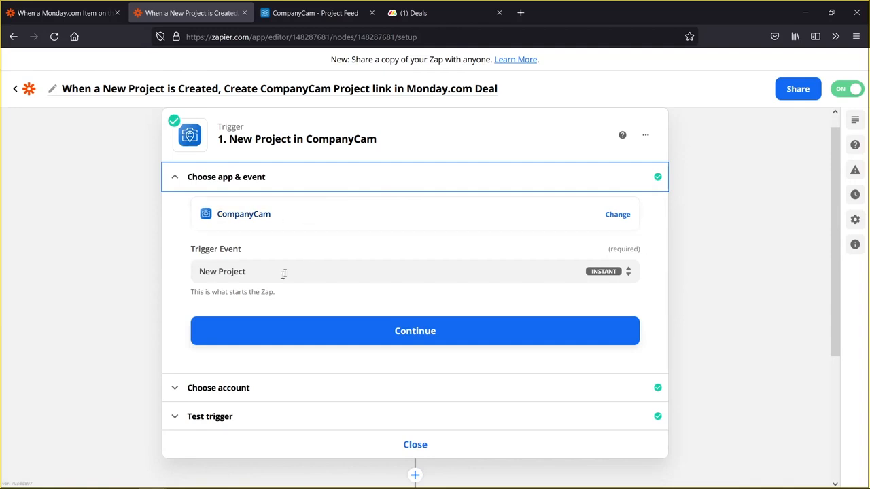
scroll(320, 281, "down", 2)
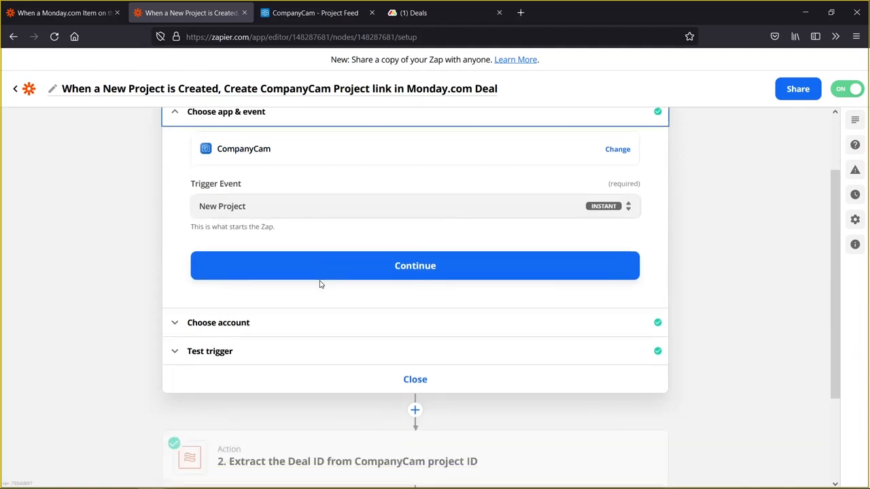
left_click(328, 272)
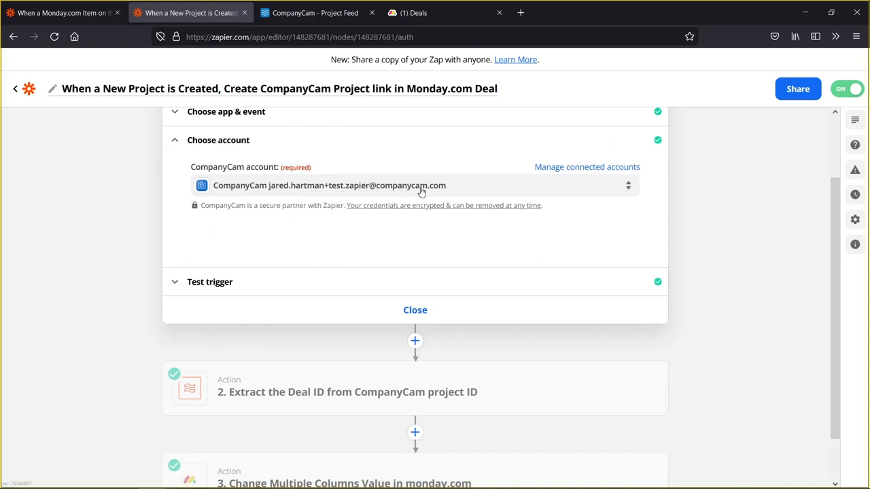
Examine the New Project trigger's test data, reading through the creator, address, name and project URL fields, and close the trigger.
left_click(237, 283)
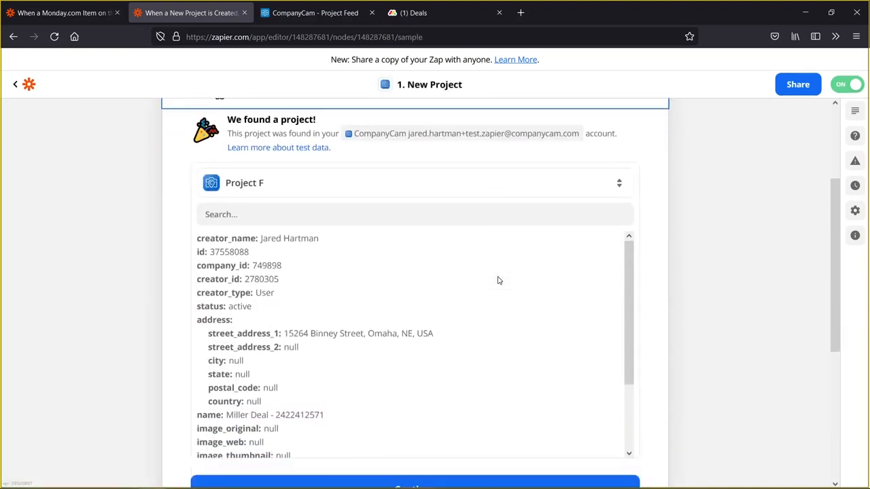
scroll(409, 321, "up", 2)
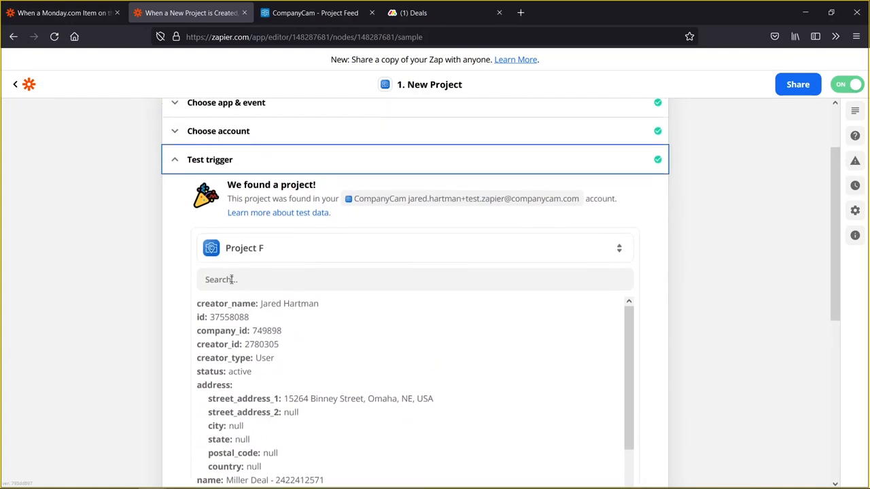
scroll(331, 343, "down", 2)
scroll(539, 273, "down", 2)
scroll(593, 349, "down", 4)
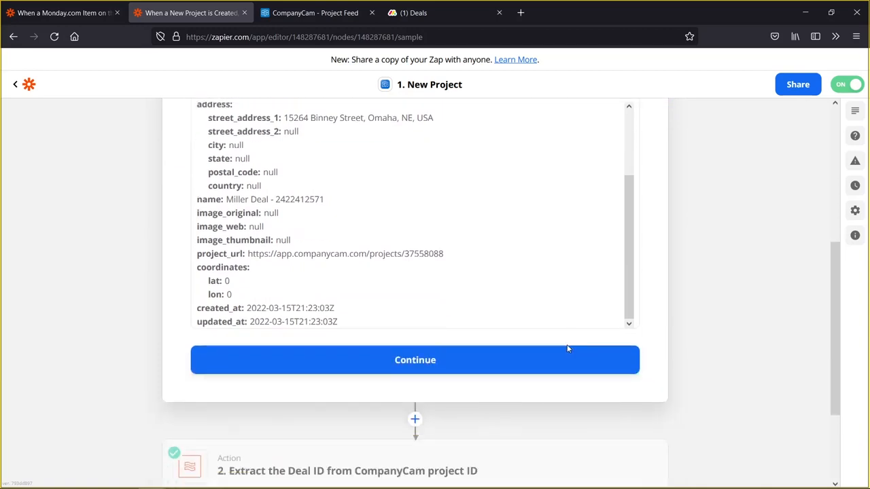
scroll(567, 349, "down", 2)
left_click(377, 304)
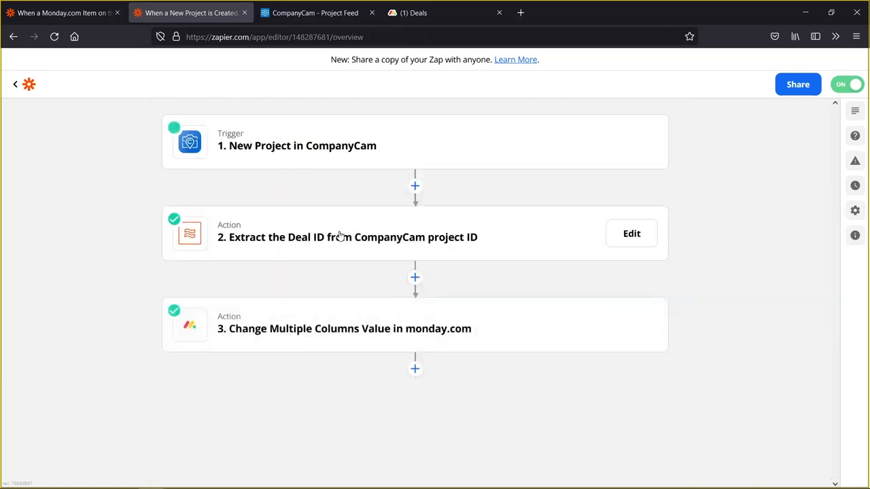
Review the app choices and action event options of the Extract the Deal ID action, and continue to its setup.
left_click(340, 233)
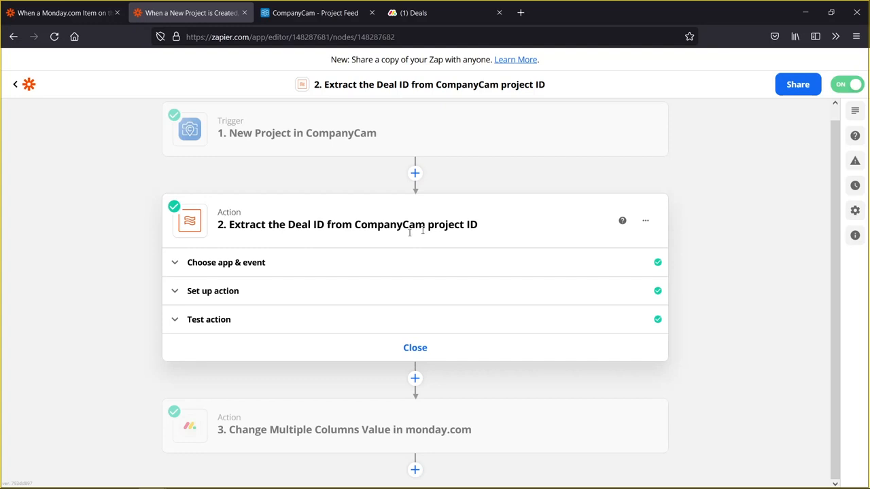
left_click(229, 272)
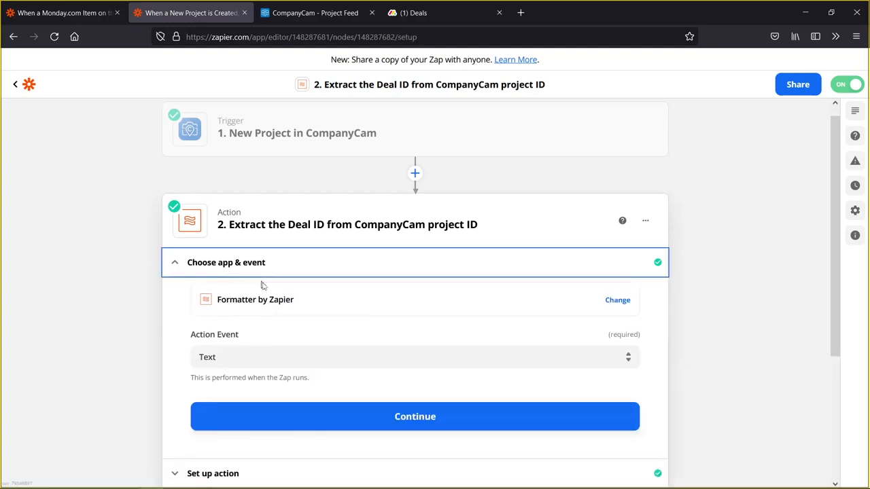
left_click(322, 308)
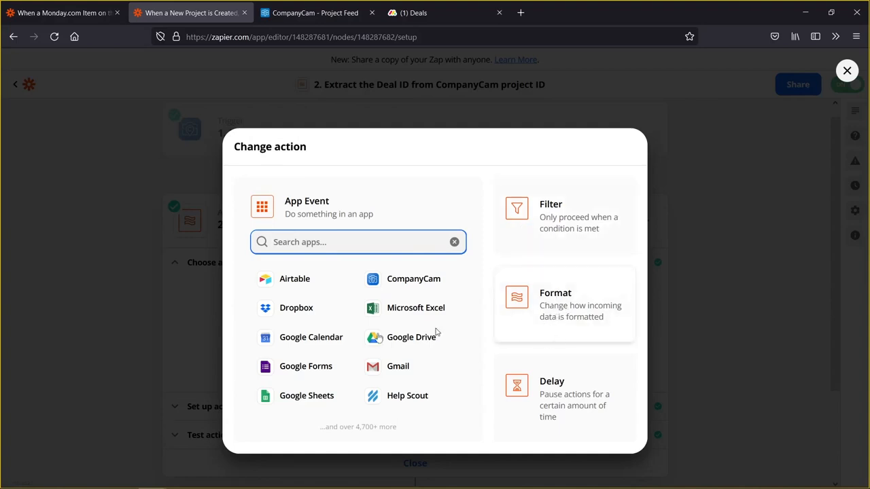
left_click(122, 314)
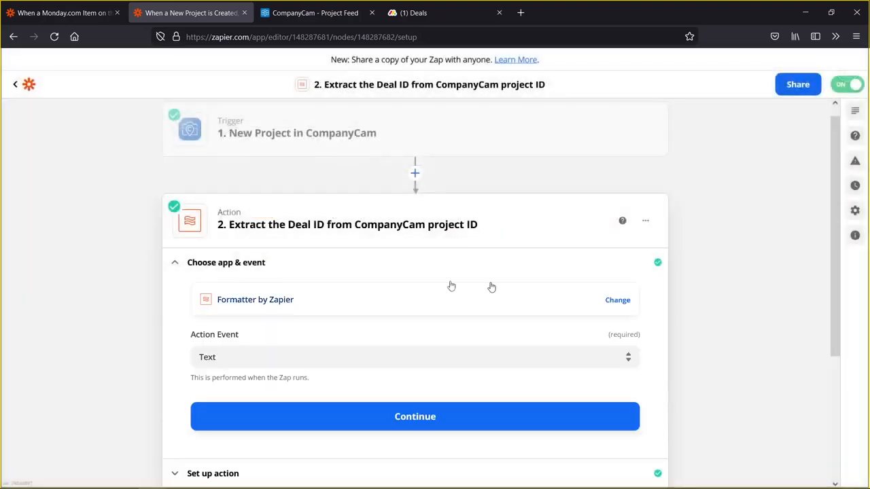
scroll(310, 313, "down", 3)
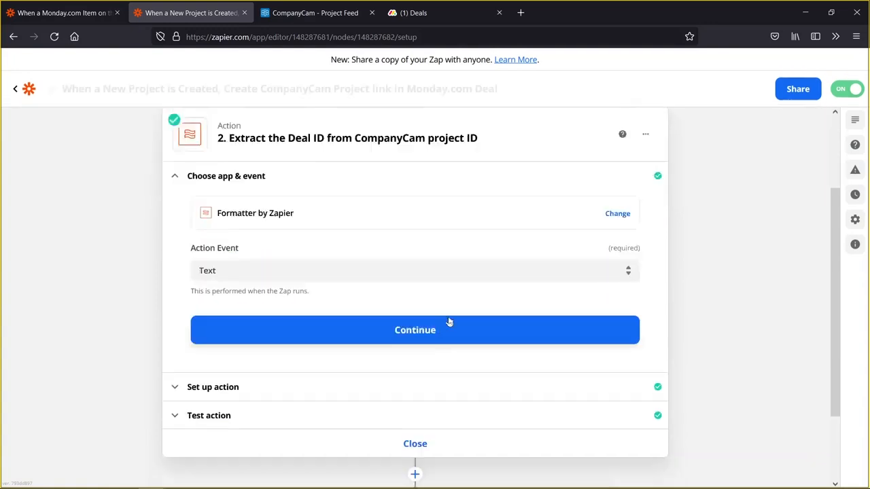
left_click(278, 235)
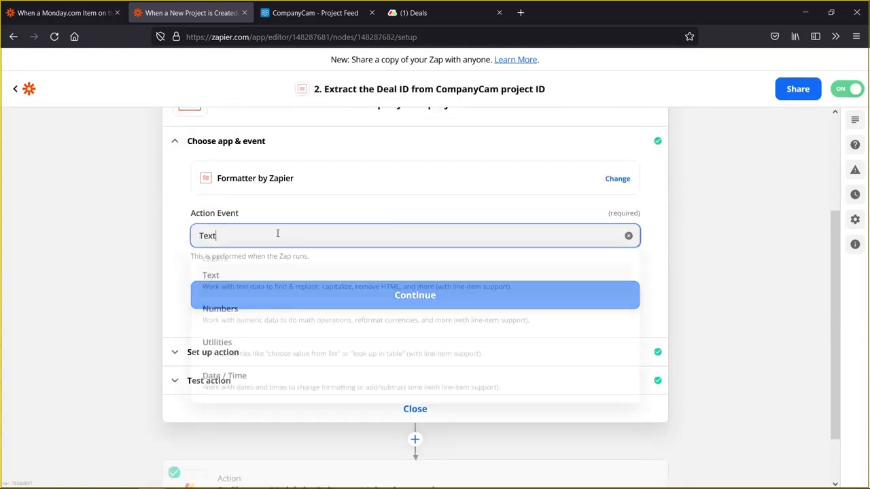
left_click(262, 297)
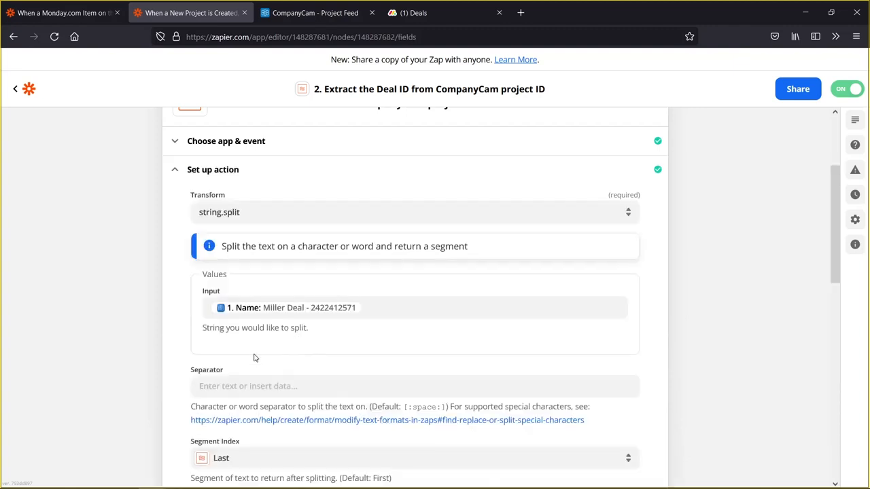
left_click(265, 169)
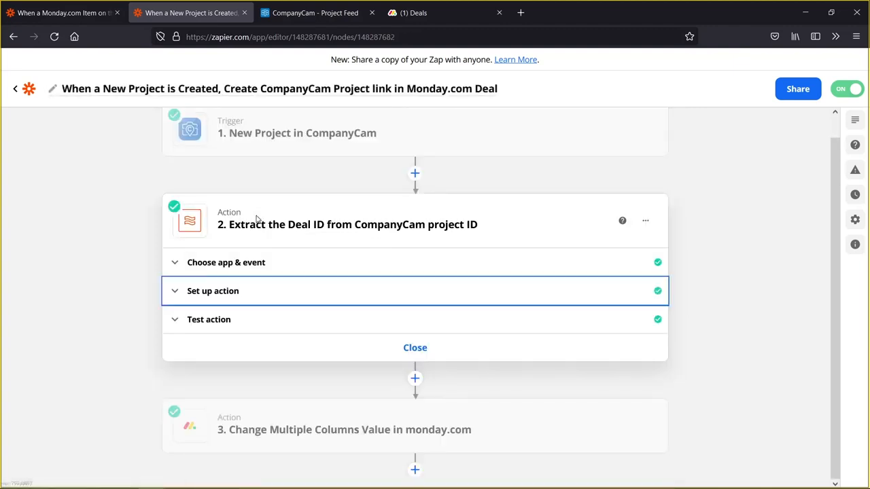
left_click(234, 301)
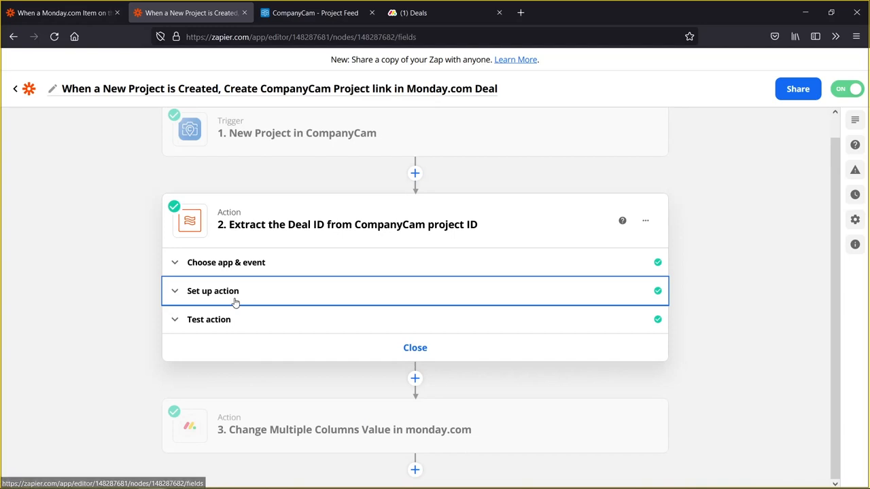
scroll(251, 305, "down", 2)
left_click(267, 204)
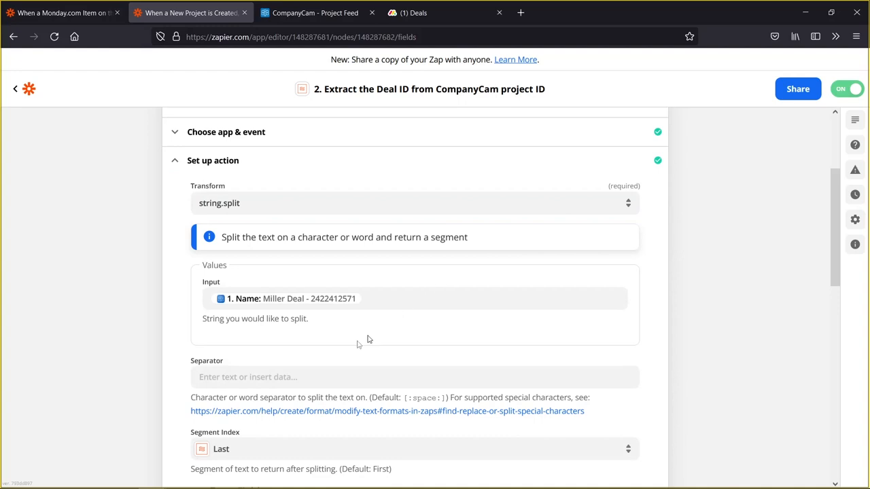
left_click(349, 383)
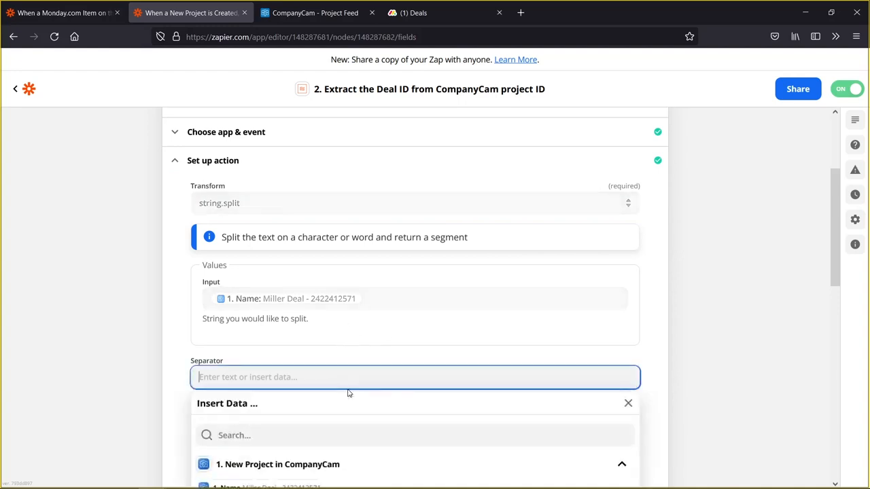
left_click(303, 203)
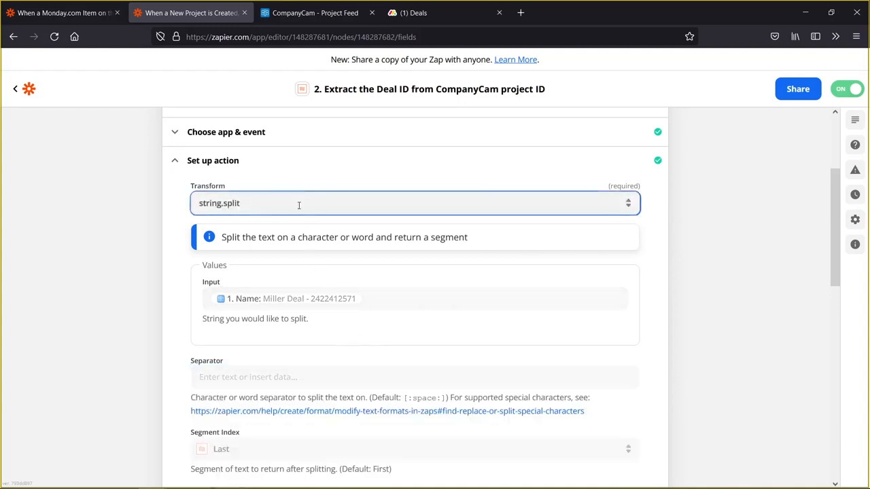
left_click(322, 164)
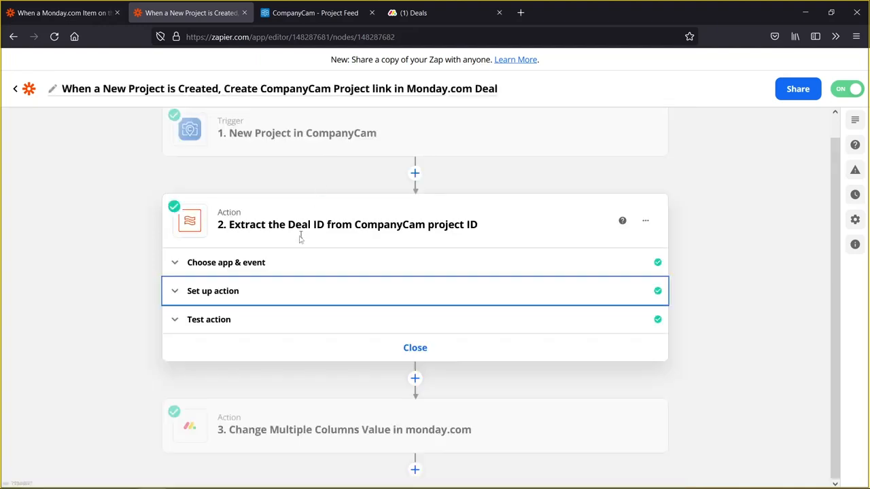
Look through the Transform options in the Extract the Deal ID action's setup down to Split Text, keeping the current choice.
left_click(278, 303)
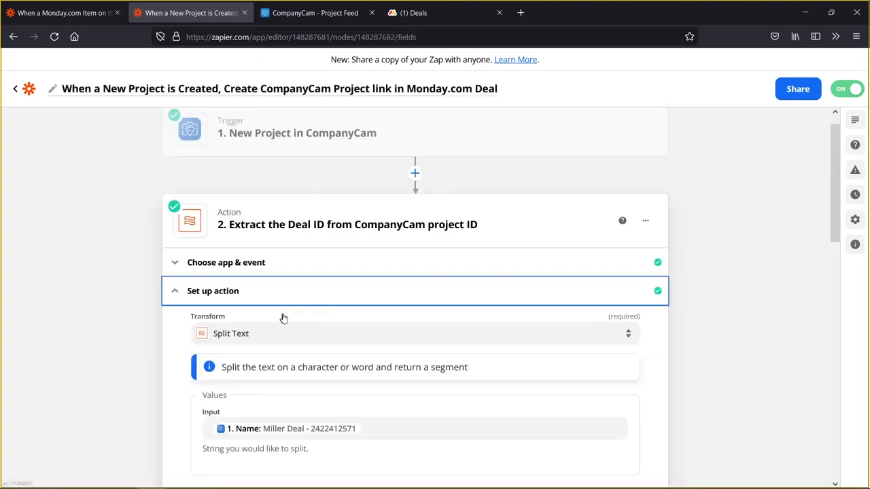
left_click(244, 334)
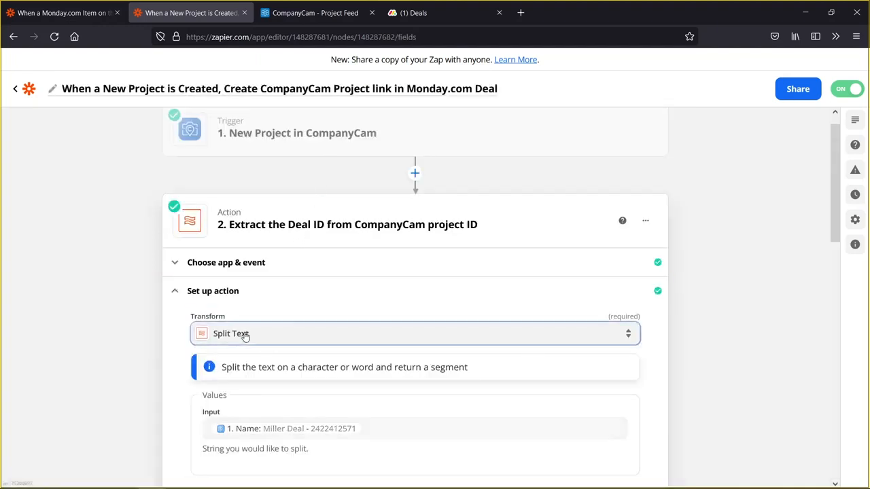
scroll(197, 371, "down", 5)
scroll(311, 334, "down", 3)
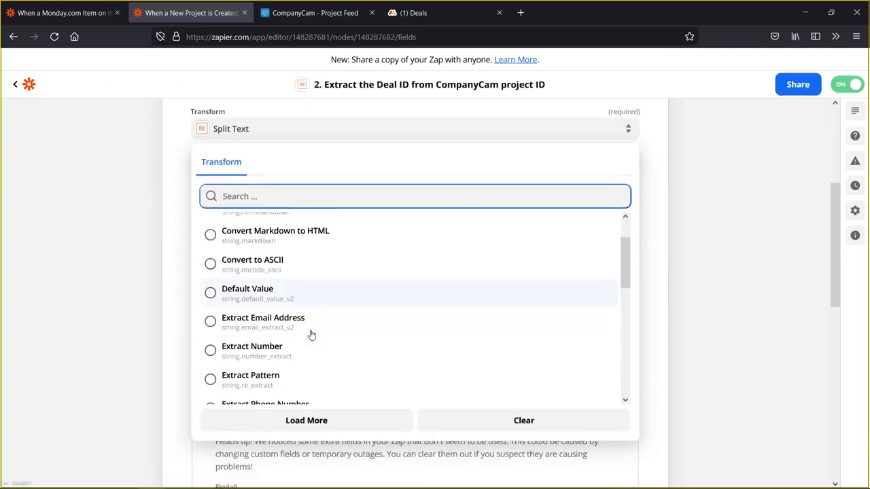
scroll(310, 333, "down", 5)
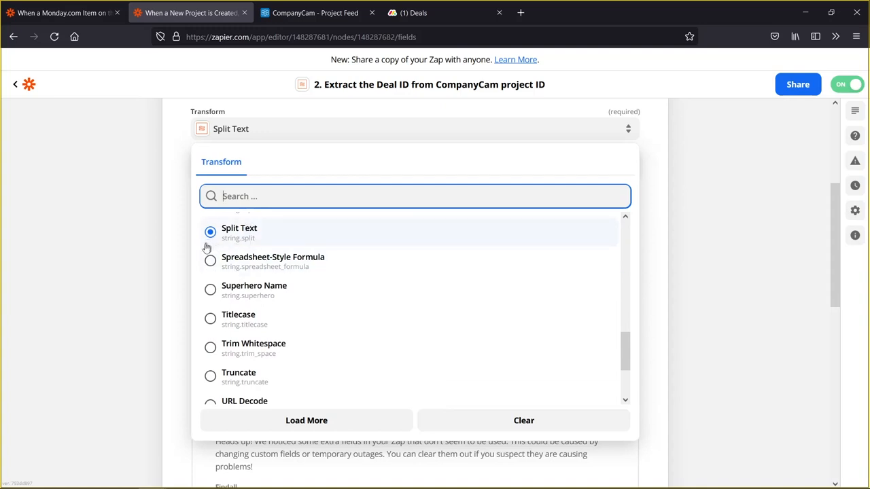
left_click(125, 274)
scroll(224, 227, "up", 2)
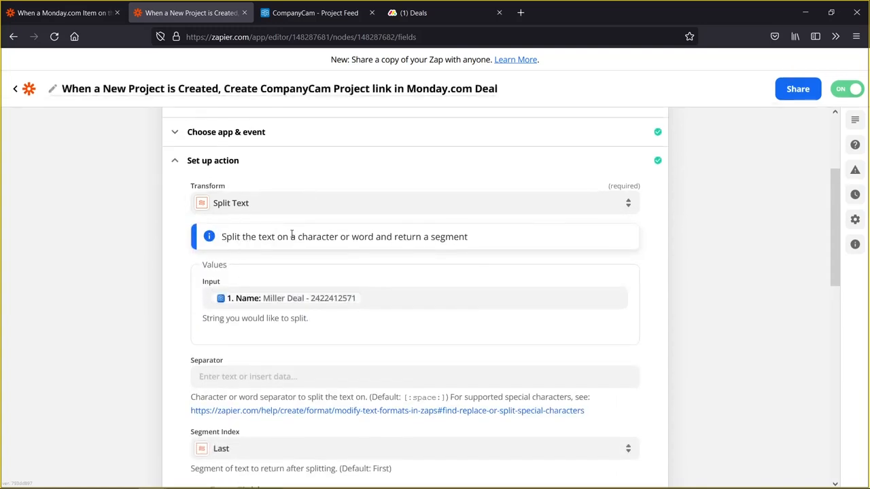
Check the New Project trigger data available for the Split Text action's Input, leaving the project Name mapping as is.
scroll(321, 299, "down", 2)
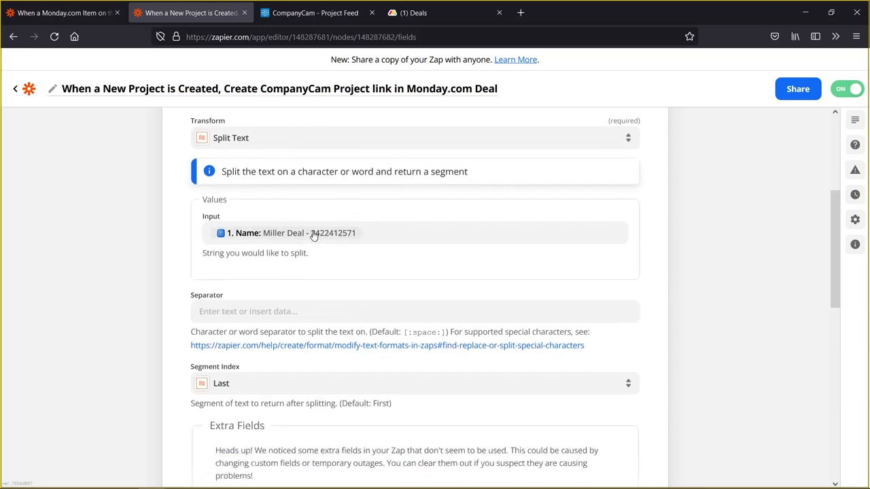
left_click(395, 232)
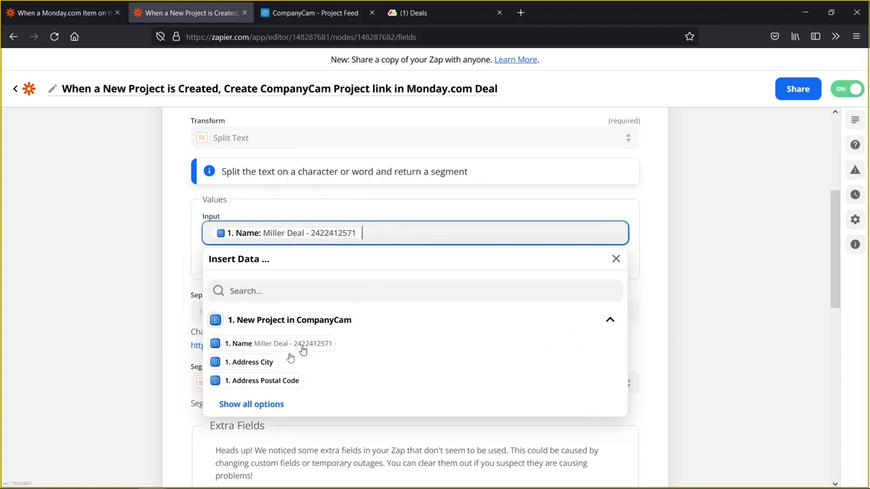
left_click(125, 292)
Review the Segment Index choices for the split text, and recheck the Input and Separator settings.
scroll(477, 291, "down", 2)
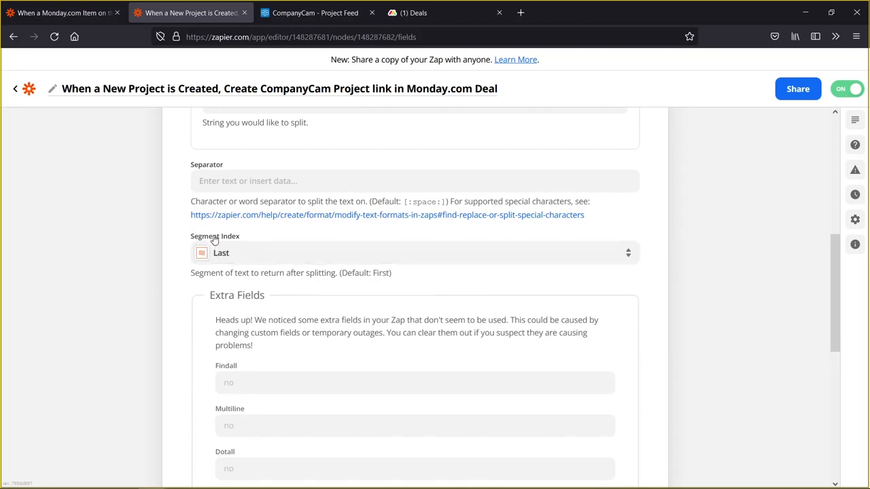
left_click(246, 262)
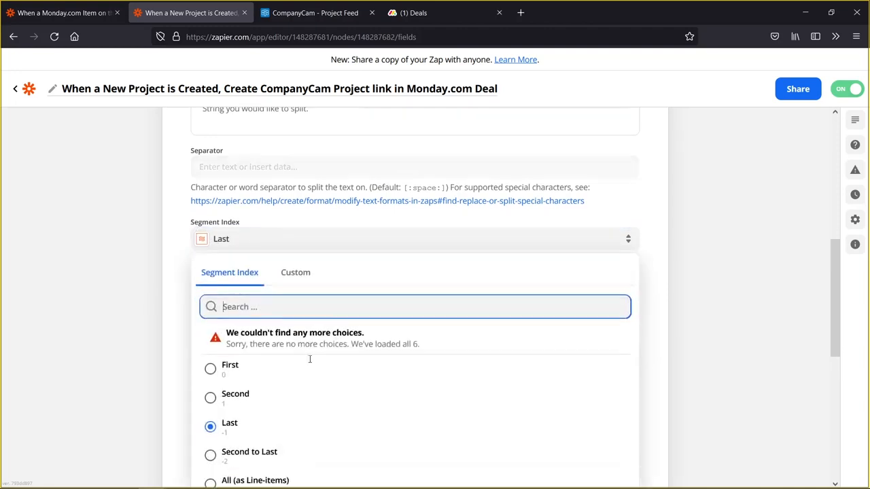
scroll(245, 272, "down", 2)
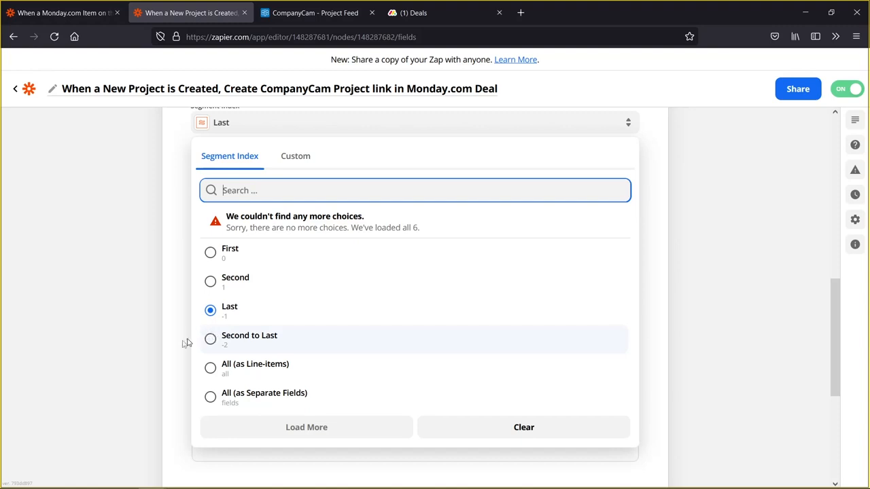
left_click(114, 273)
scroll(271, 306, "up", 5)
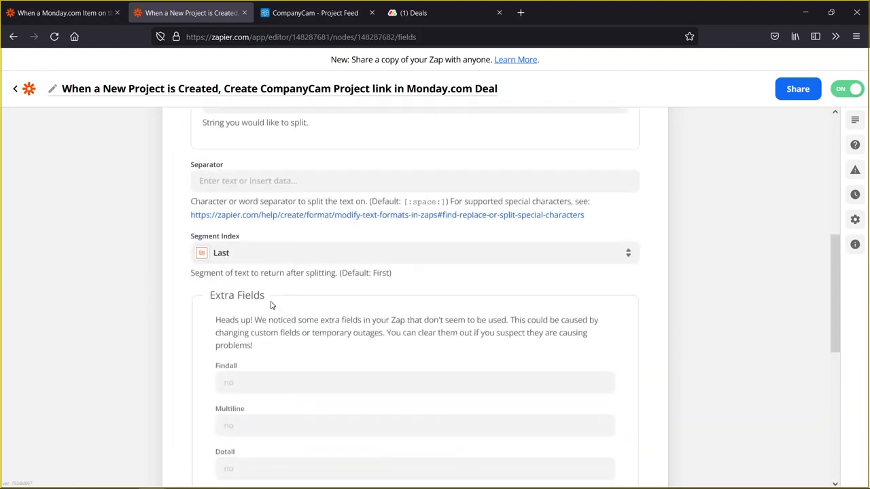
scroll(270, 304, "up", 1)
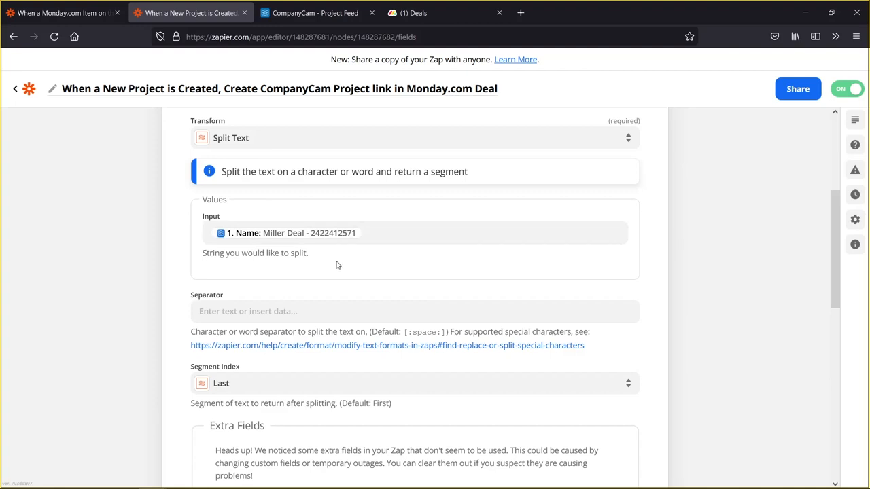
Open the Change Multiple Columns Value action for monday.com and review its app, action event and account.
scroll(352, 288, "down", 6)
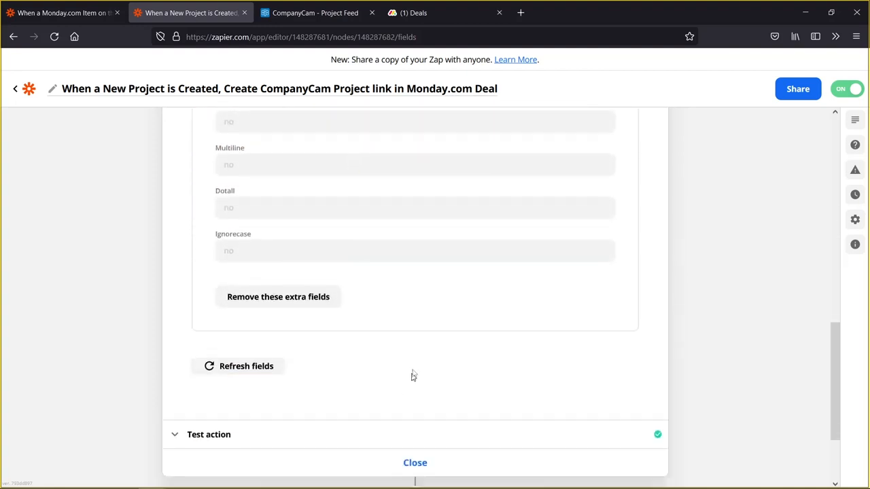
scroll(412, 370, "down", 2)
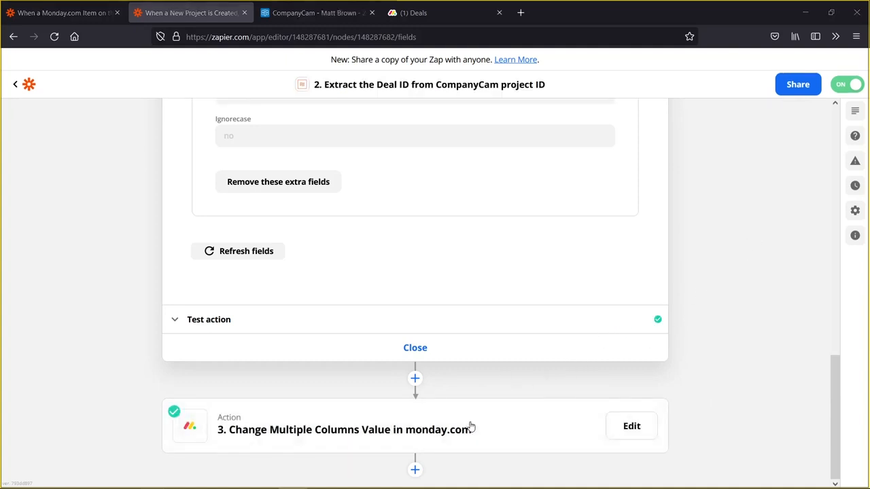
left_click(471, 426)
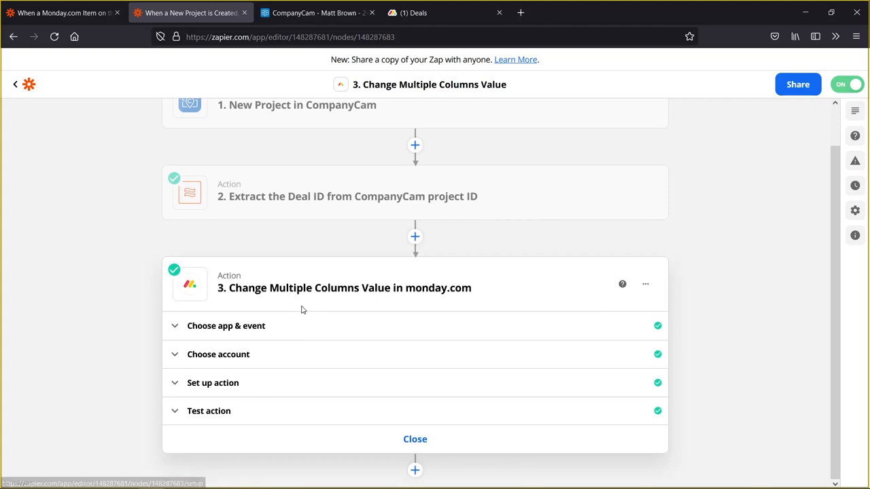
left_click(297, 329)
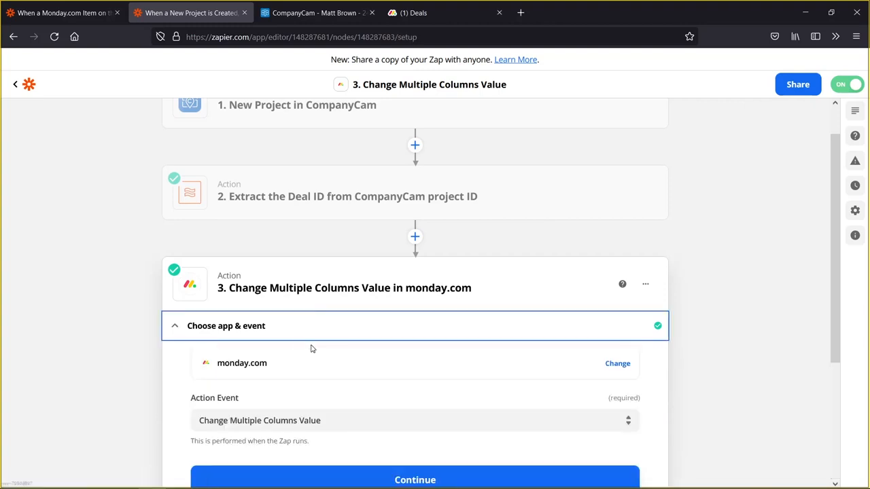
scroll(306, 337, "down", 1)
scroll(299, 363, "down", 1)
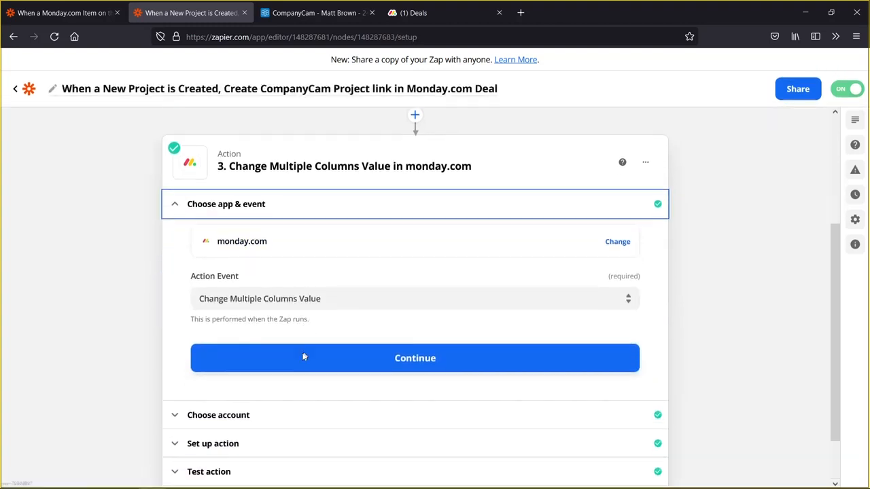
scroll(304, 356, "down", 1)
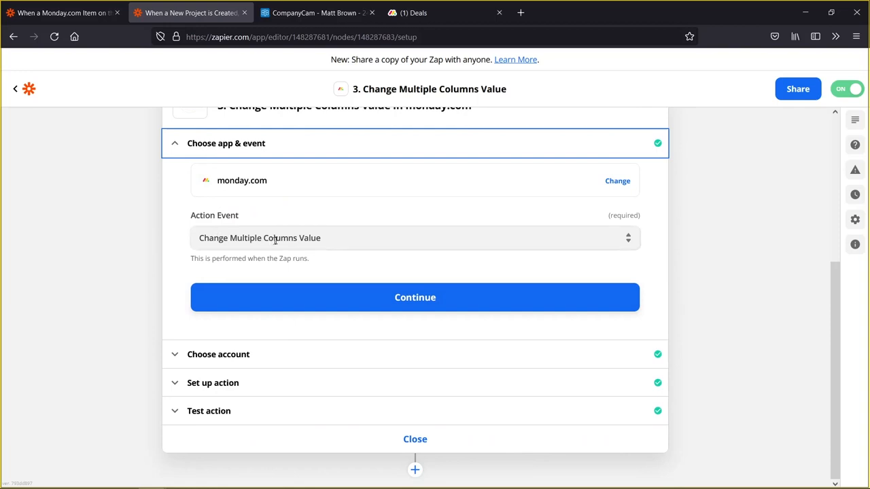
left_click(388, 299)
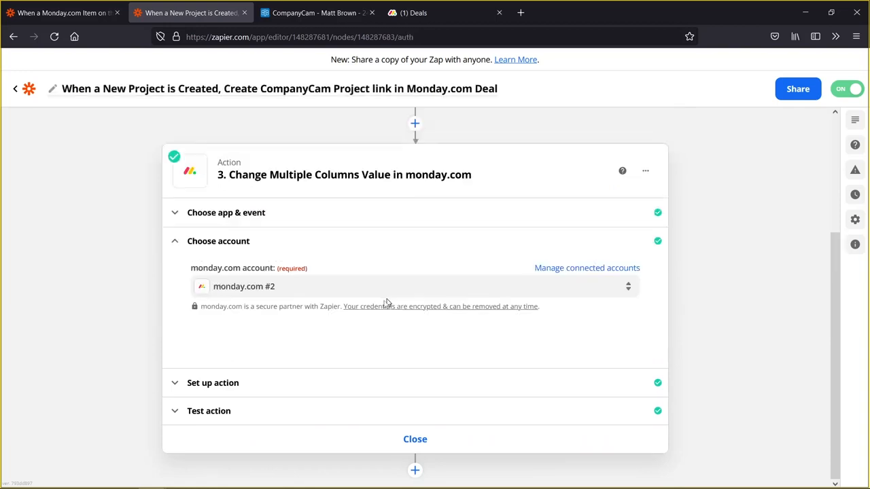
Open the setup of the Change Multiple Columns Value action and review its Board ID and the extracted Deal ID output available for Item ID.
left_click(285, 392)
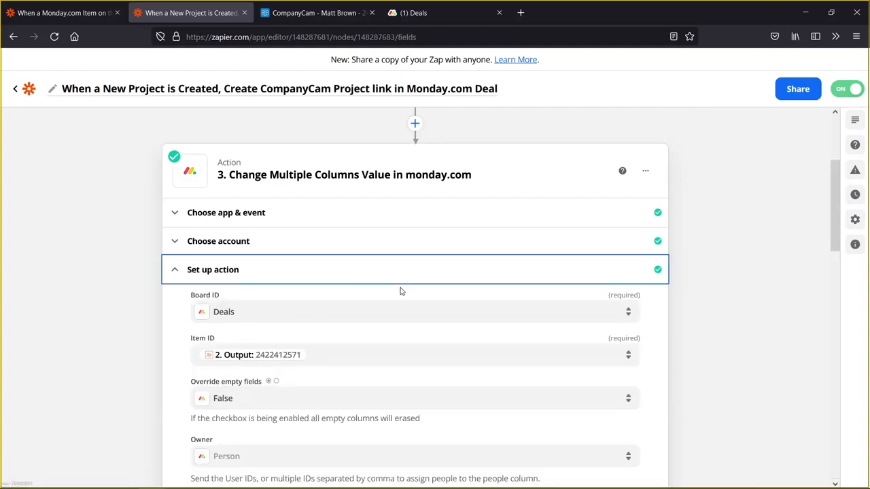
scroll(400, 290, "down", 1)
scroll(313, 265, "down", 1)
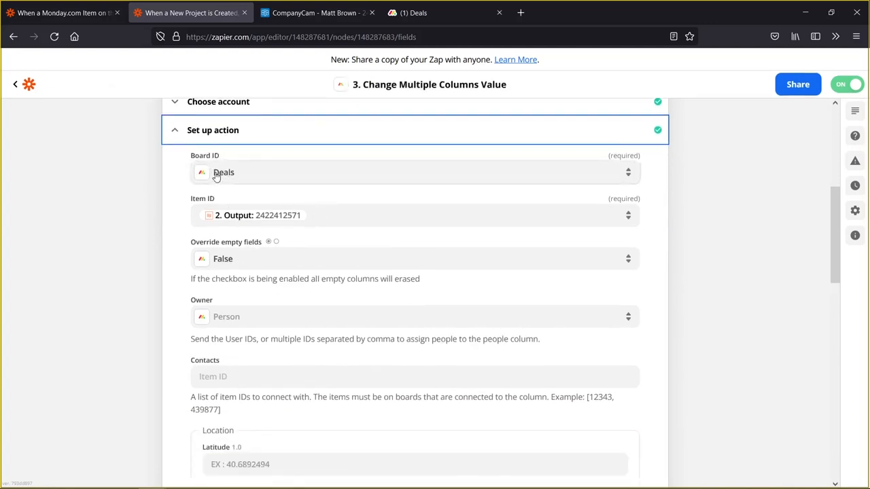
scroll(340, 190, "down", 1)
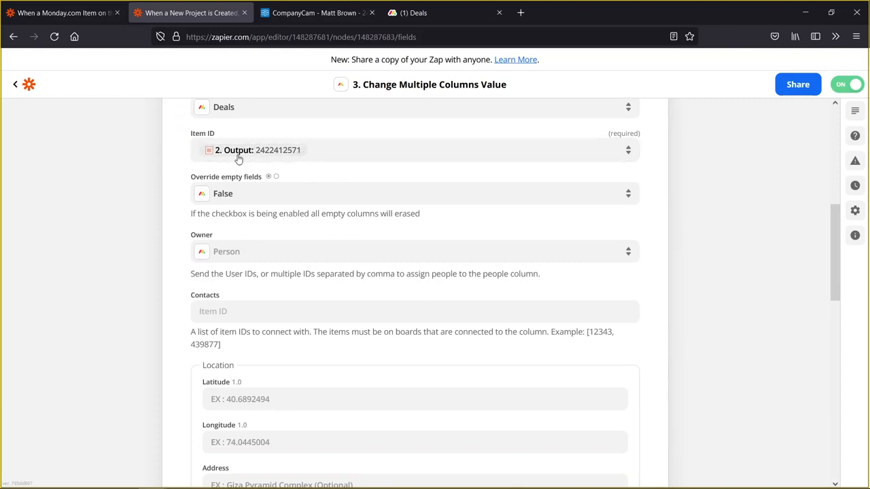
left_click(332, 148)
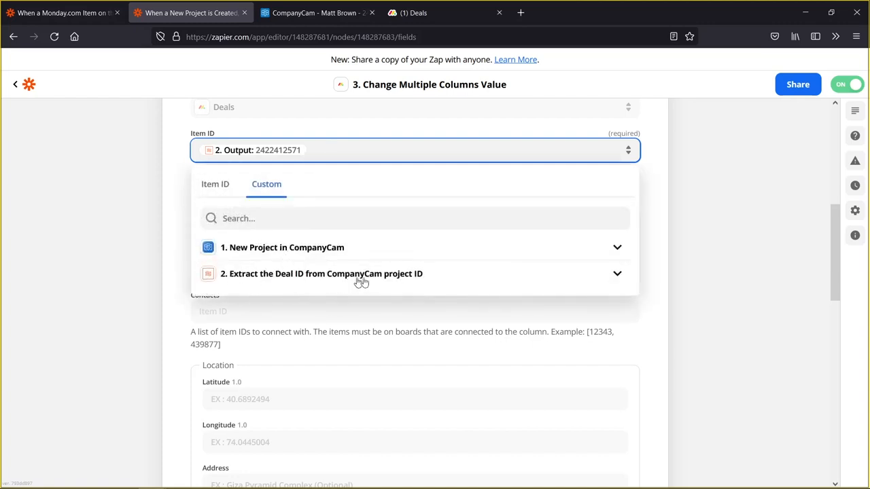
left_click(421, 279)
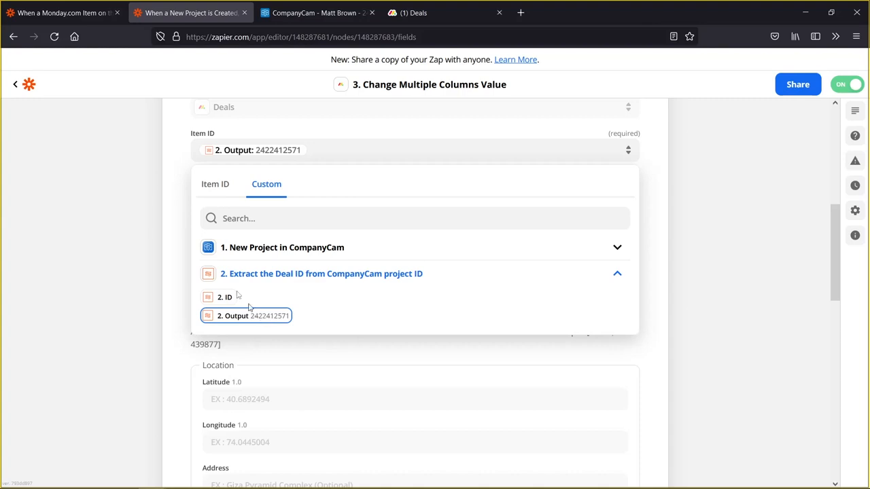
left_click(124, 232)
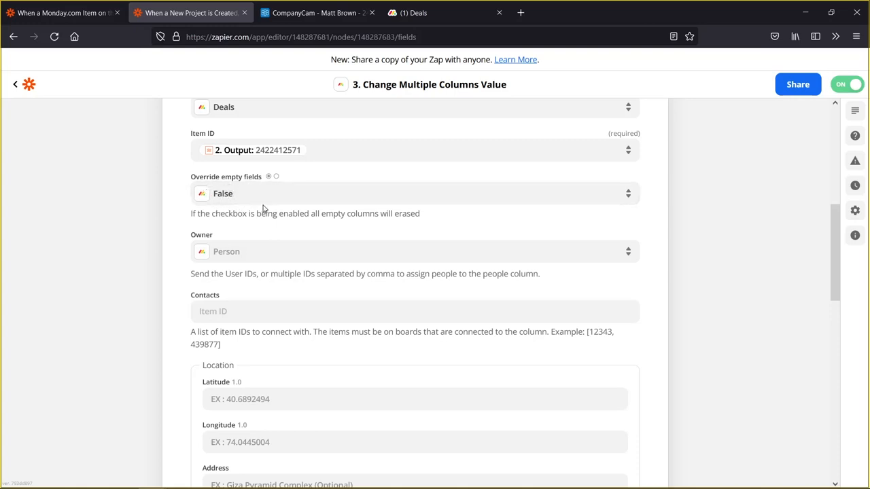
Compare the Link column's Web Address mapping with the URL of the open CompanyCam project.
scroll(342, 284, "down", 5)
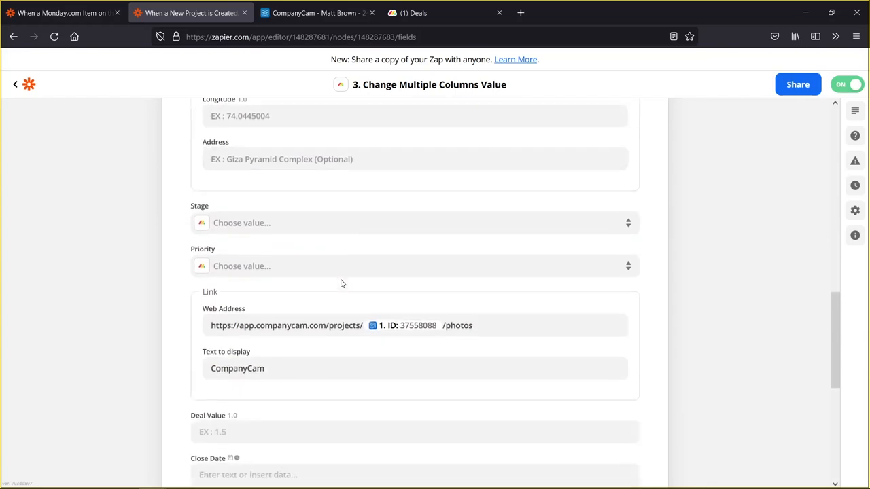
scroll(342, 284, "down", 1)
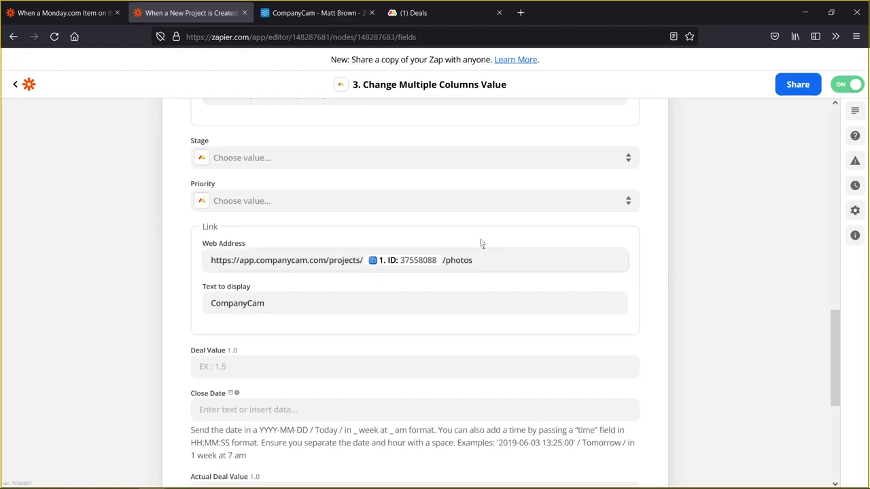
left_click(338, 19)
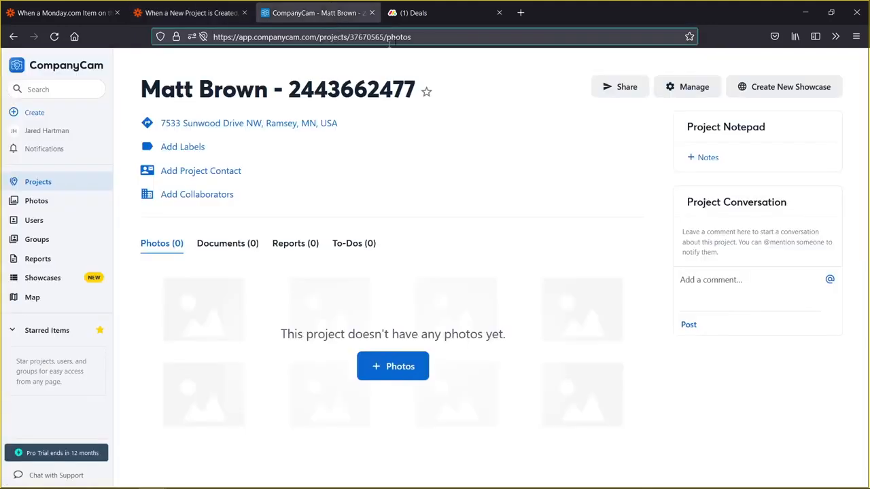
left_click(426, 36)
left_click_drag(392, 43, 222, 44)
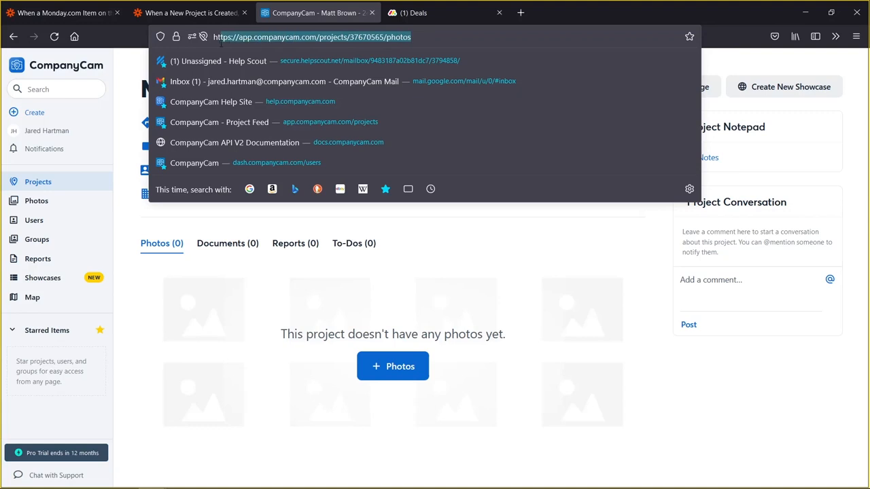
left_click(180, 11)
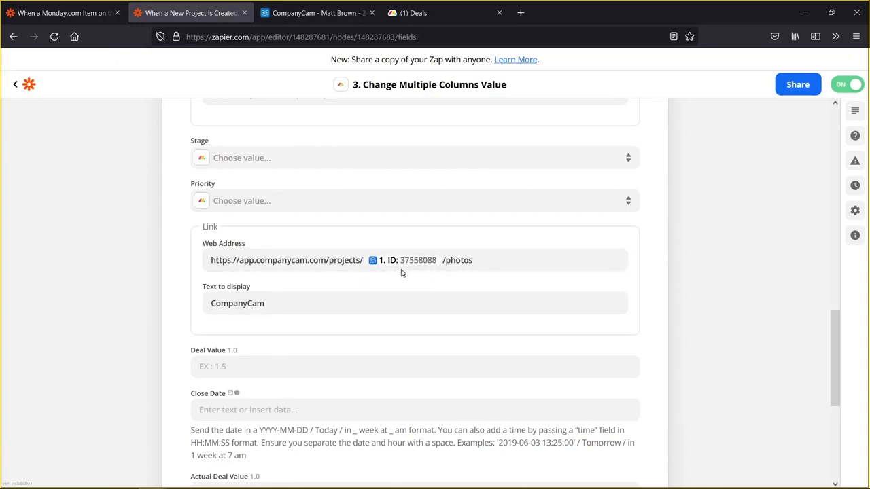
Look through all New Project data available for the Web Address, including the project ID, and recheck the CompanyCam project's URL.
left_click(496, 260)
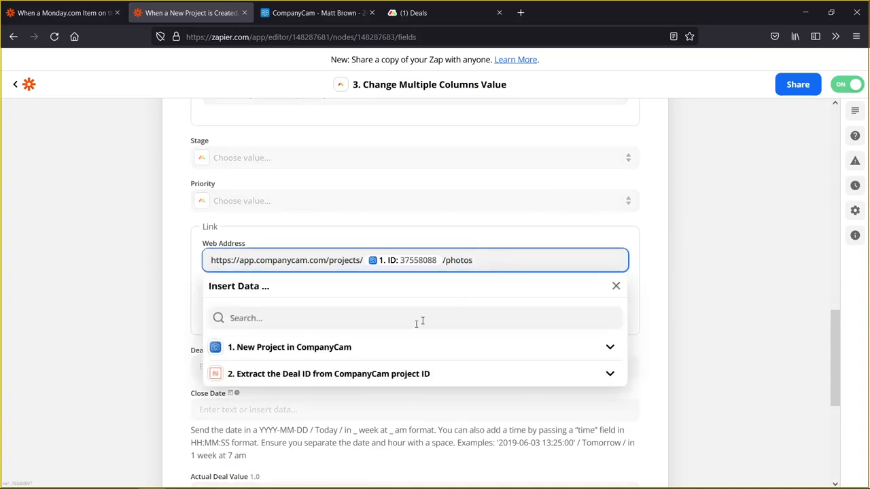
left_click(305, 352)
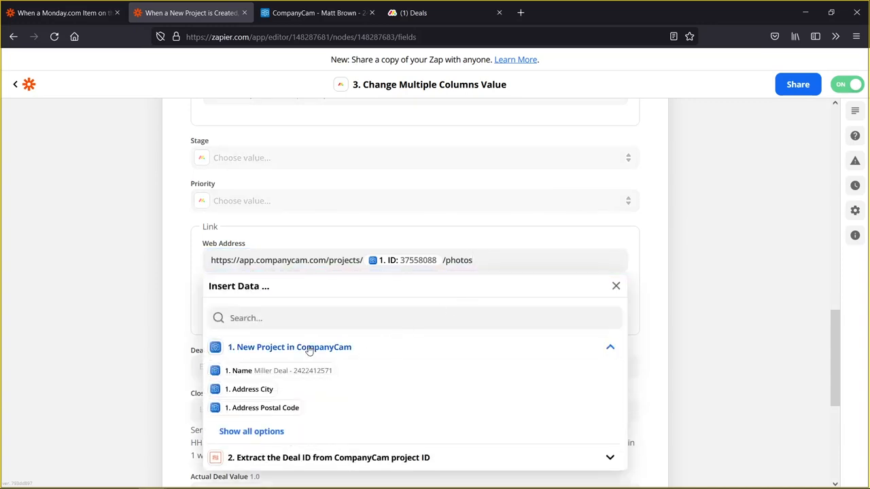
left_click(258, 432)
scroll(237, 411, "down", 2)
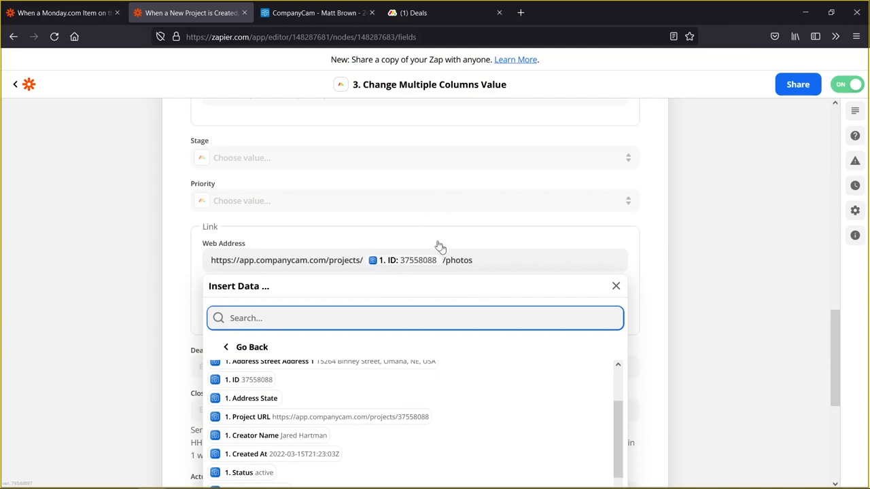
left_click(326, 13)
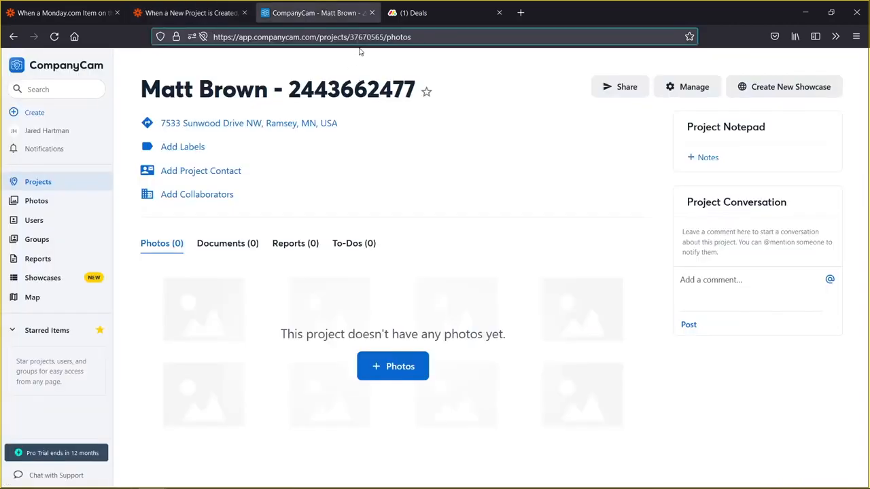
left_click(209, 12)
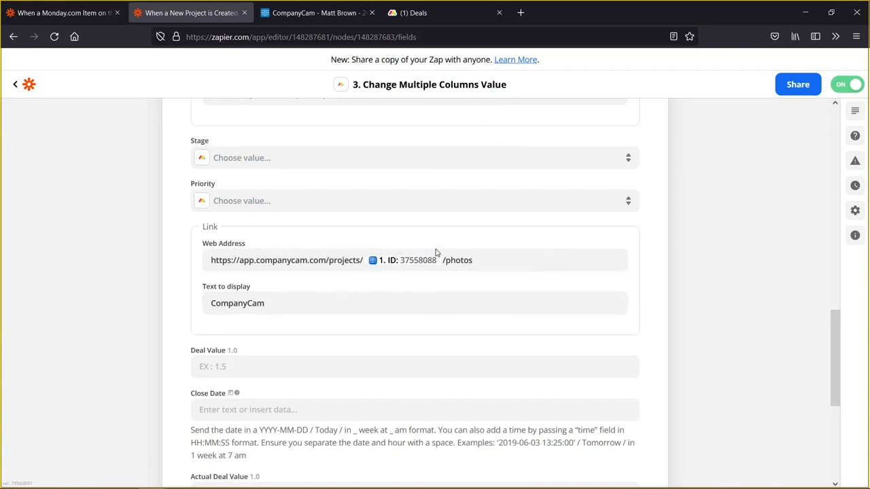
Review the link's Text to display and the remaining column fields in the action's setup.
scroll(630, 246, "down", 1)
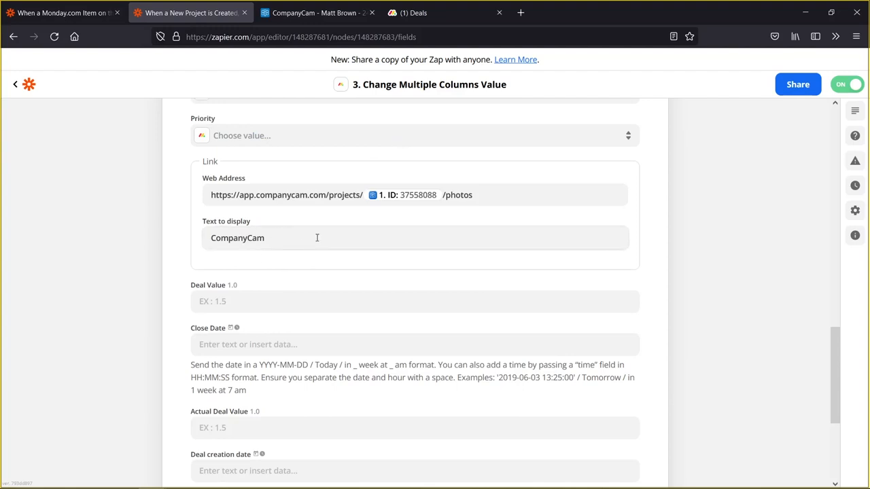
scroll(317, 238, "down", 3)
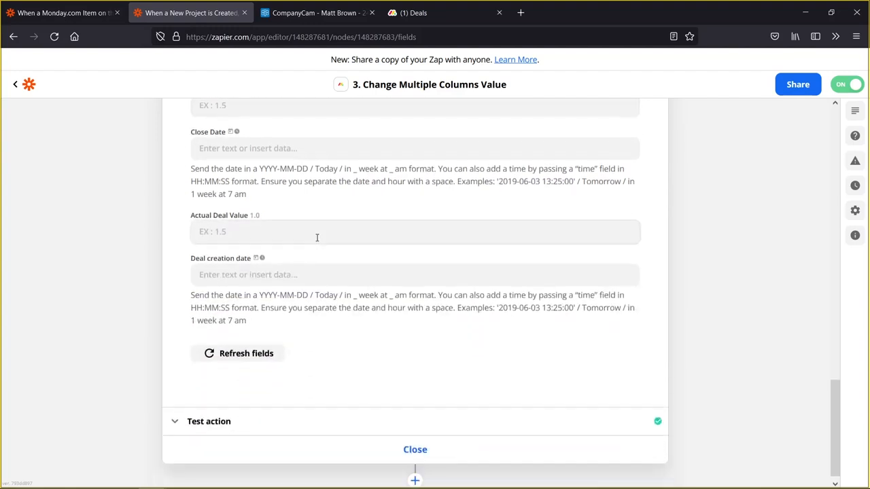
scroll(316, 240, "up", 6)
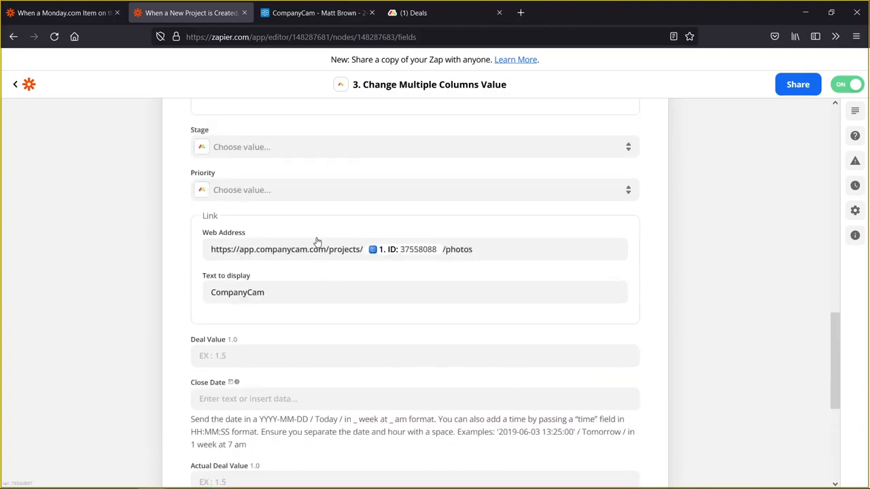
scroll(318, 242, "up", 2)
scroll(319, 242, "down", 4)
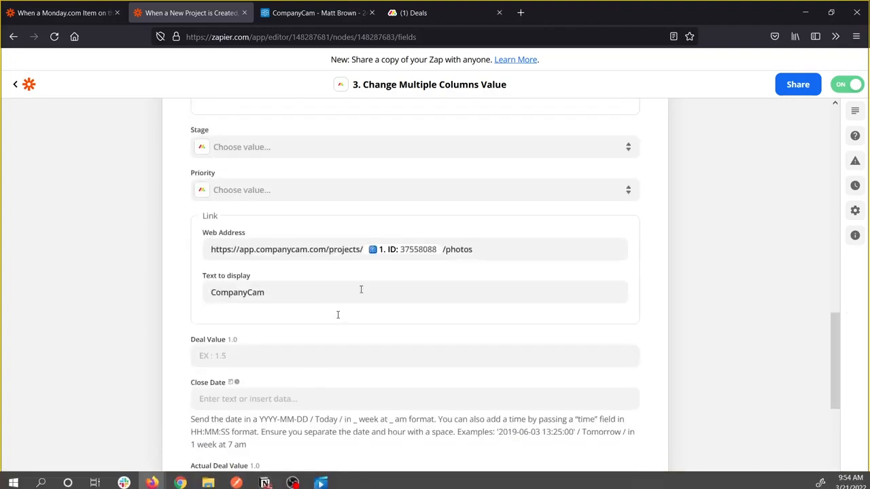
Check the CompanyCam Project Link column on the monday.com Deals board against the Zap's Link settings and remaining fields.
left_click(442, 14)
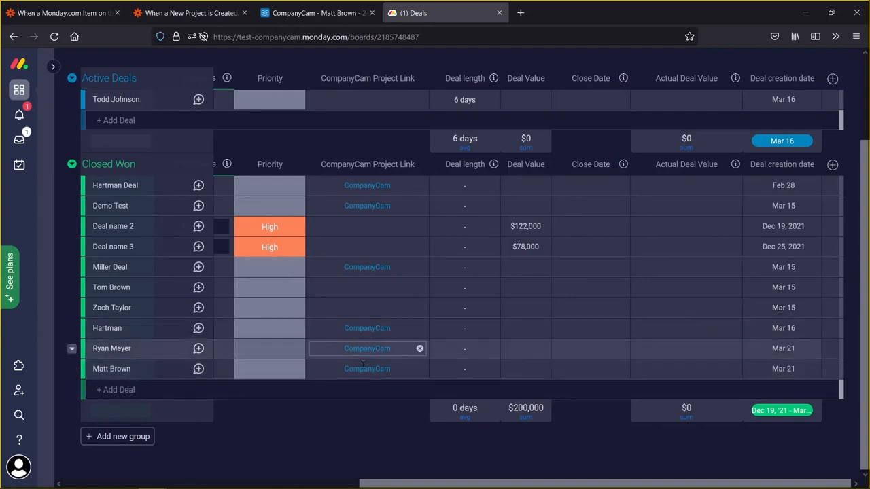
left_click(299, 13)
left_click(216, 13)
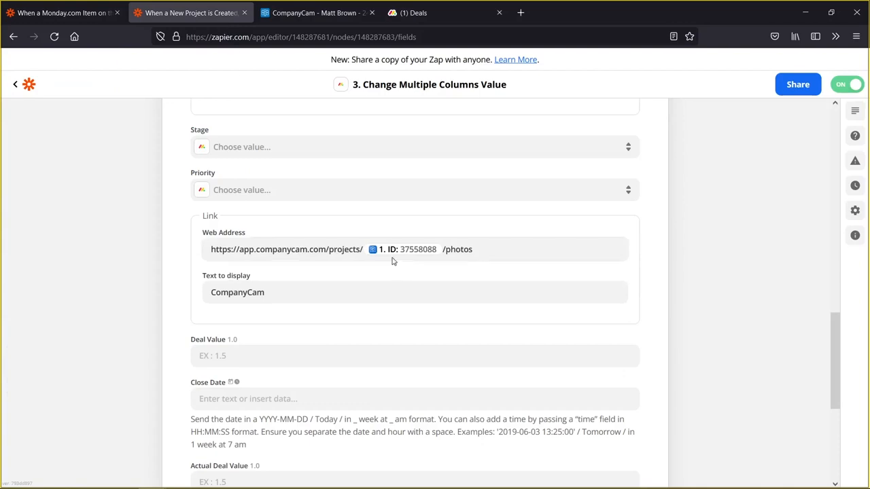
scroll(373, 295, "down", 2)
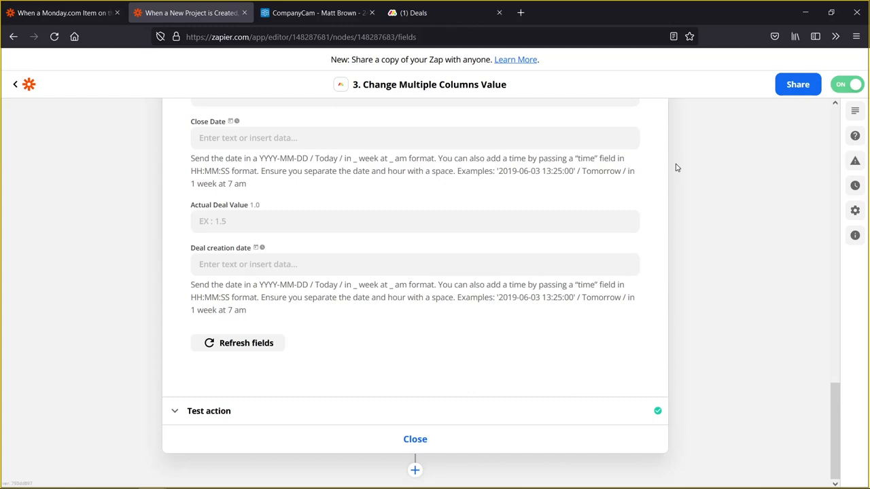
left_click(422, 17)
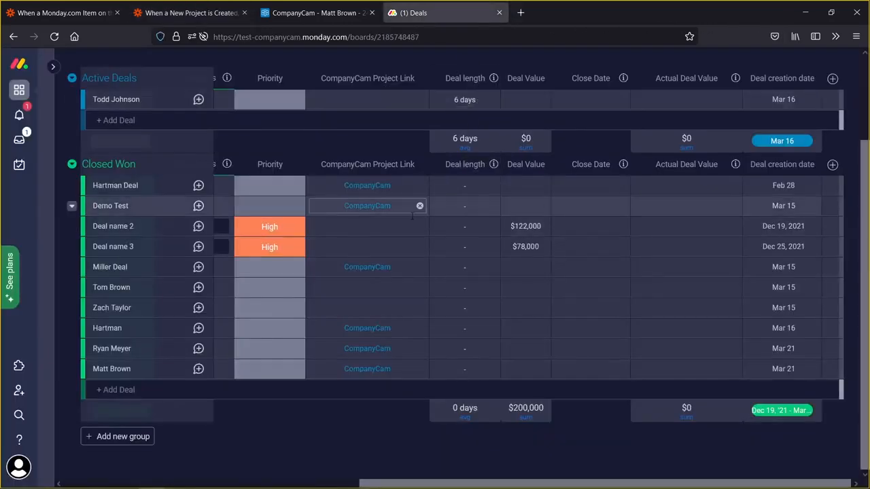